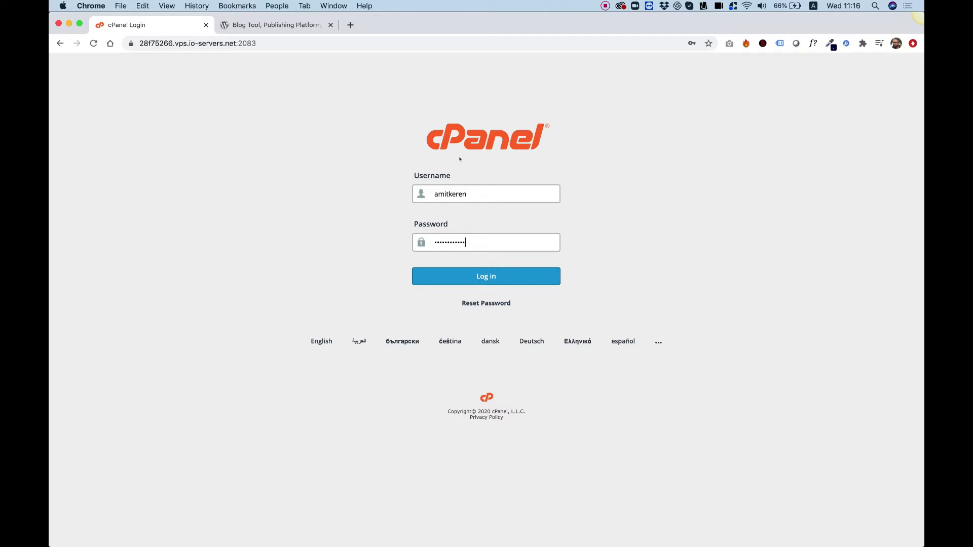
# Log in to the cPanel hosting account using the pre-filled username and password.
pyautogui.click(477, 277)
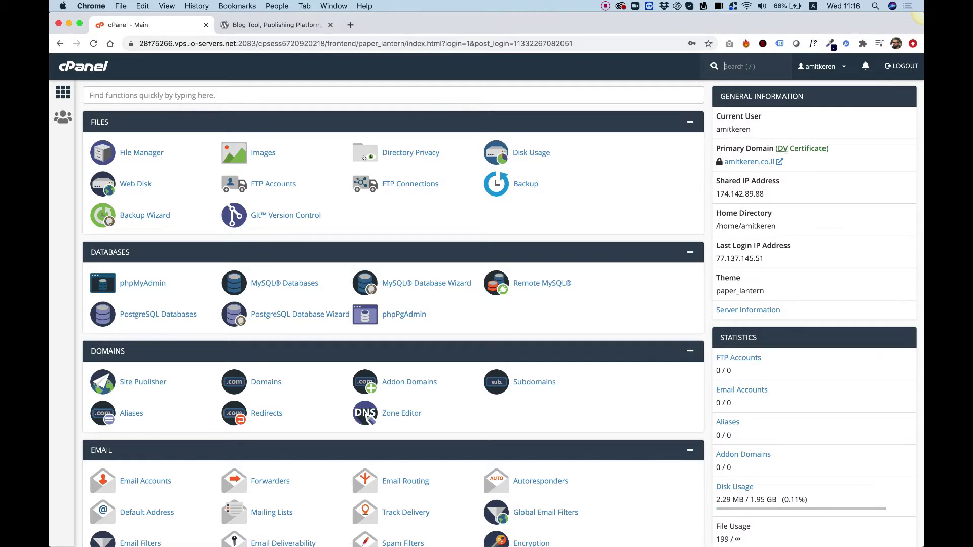
# Look over the loaded cPanel dashboard, then switch to the WordPress.org browser tab.
pyautogui.scroll(-2, 368, 416)
pyautogui.scroll(2, 368, 416)
pyautogui.press('/')
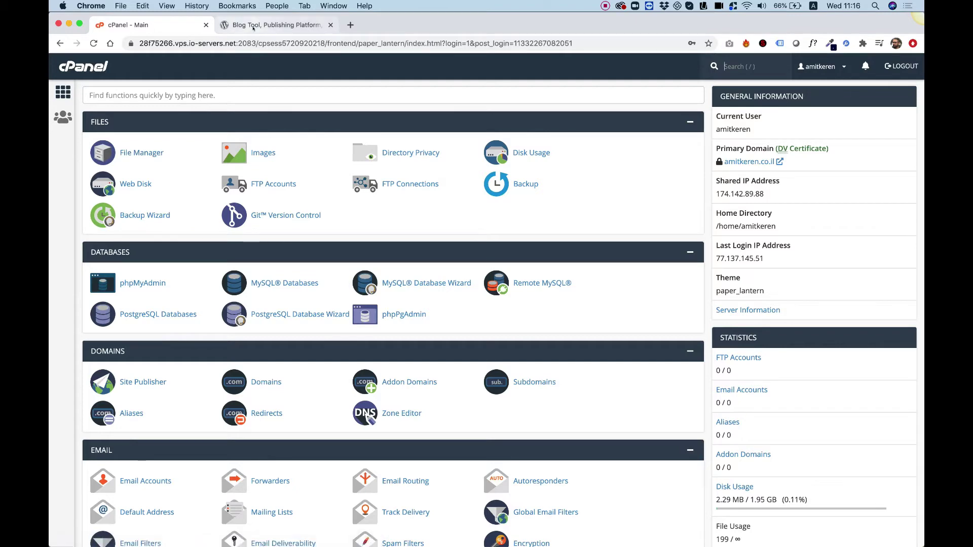
pyautogui.click(253, 26)
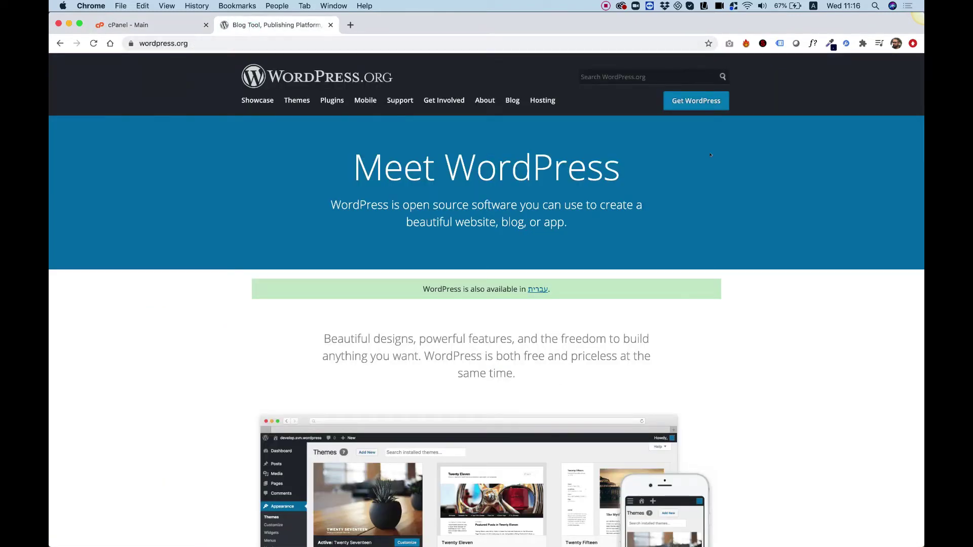
# Open the WordPress 5.5.1 download page on wordpress.org, then return to the cPanel tab.
pyautogui.click(680, 101)
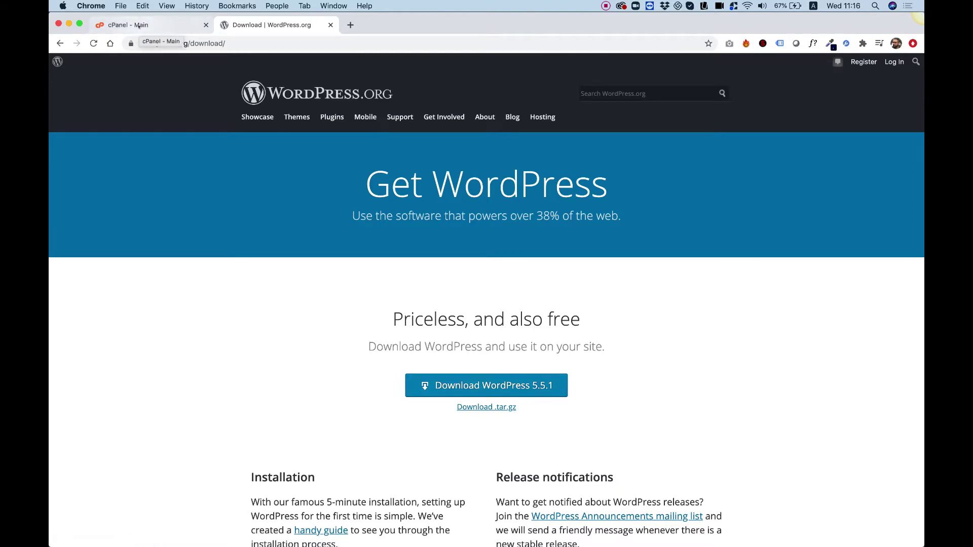
pyautogui.click(139, 25)
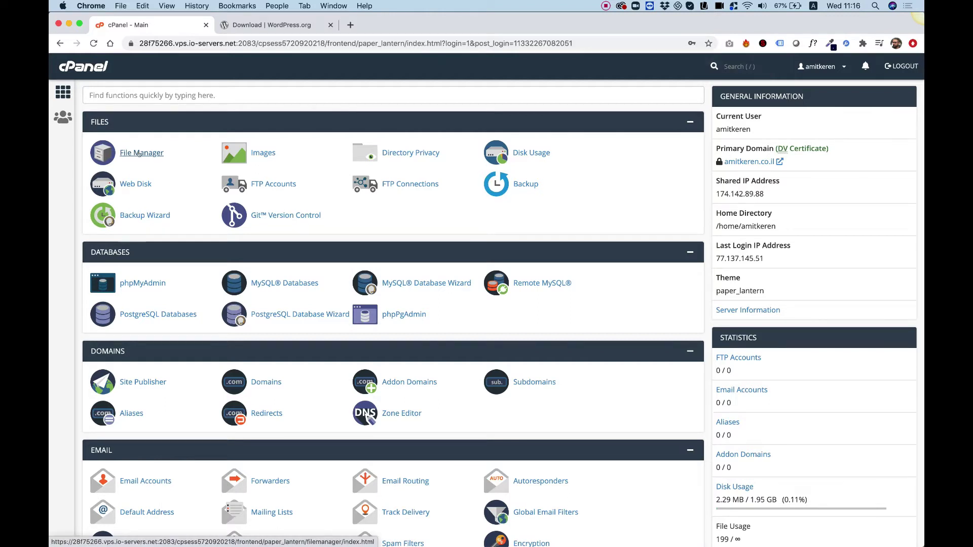
# Open File Manager and enter the public_html folder, which holds only cgi-bin.
pyautogui.click(141, 155)
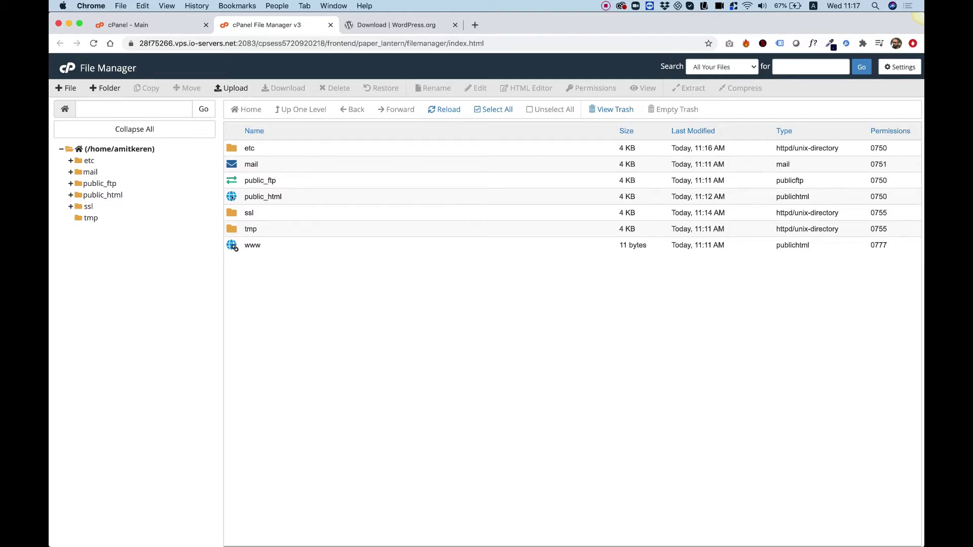
pyautogui.doubleClick(231, 197)
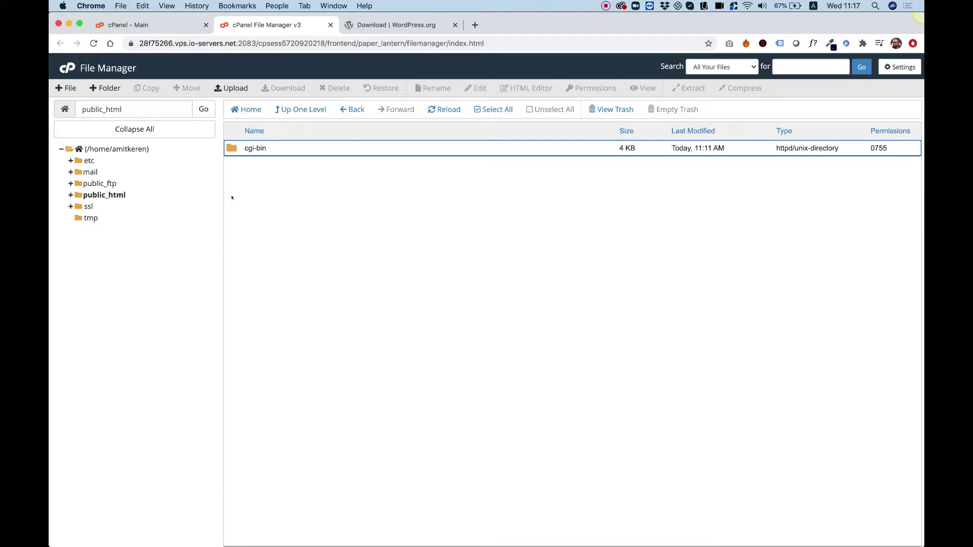
# Start uploading wordpress-5.5.1.zip from the Desktop into public_html, then return to the dashboard.
pyautogui.click(227, 89)
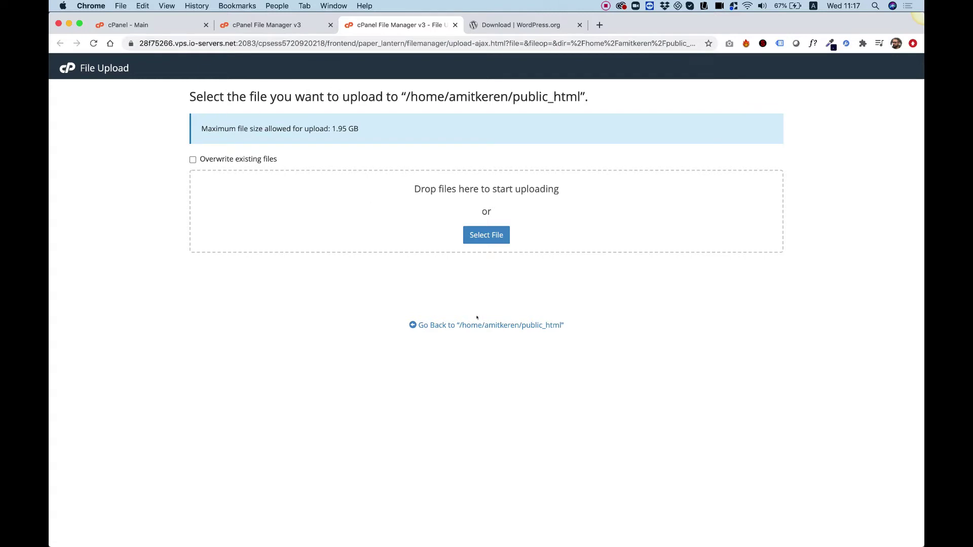
pyautogui.click(483, 236)
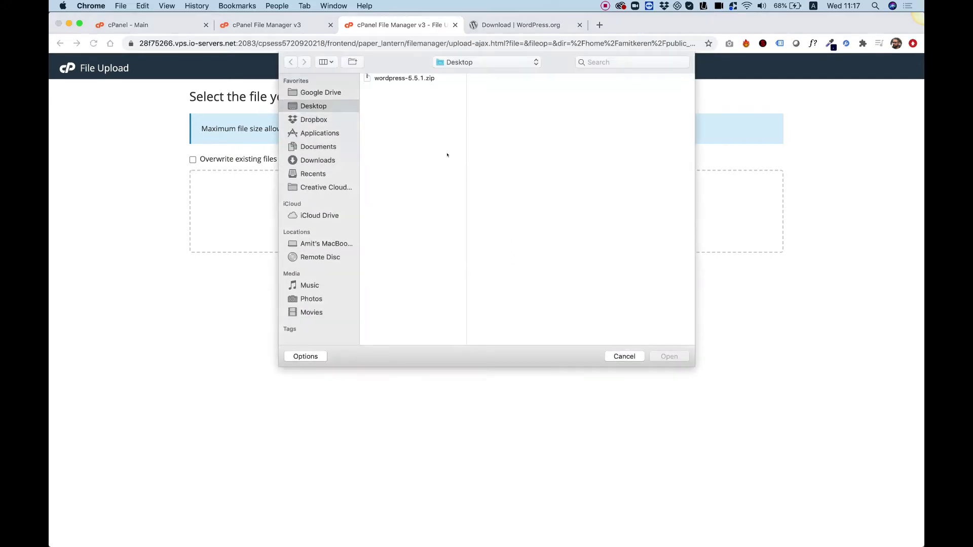
pyautogui.click(400, 77)
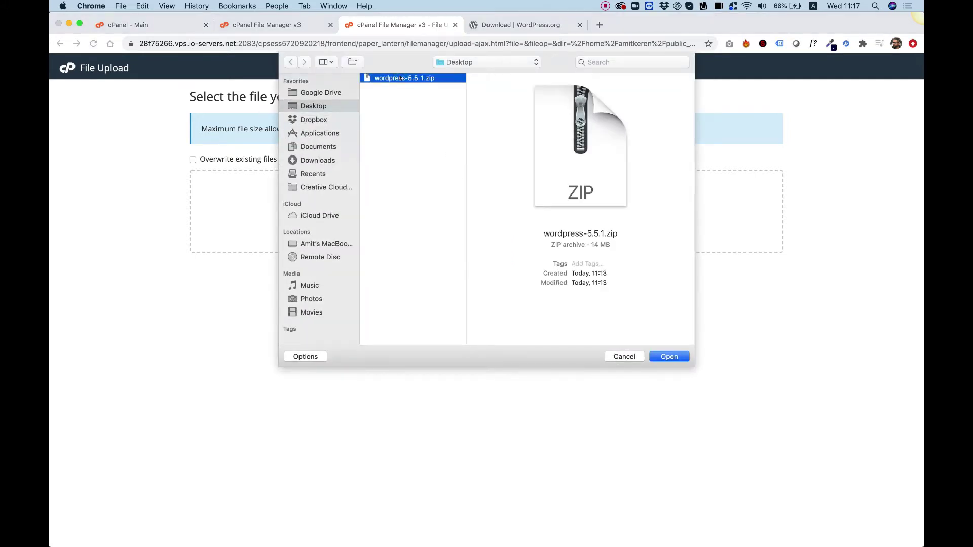
pyautogui.doubleClick(400, 77)
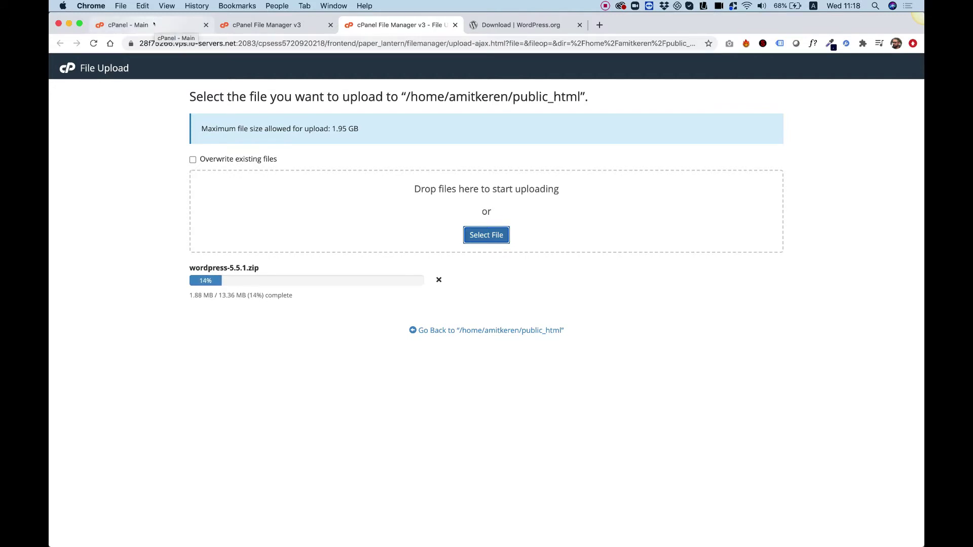
pyautogui.click(154, 24)
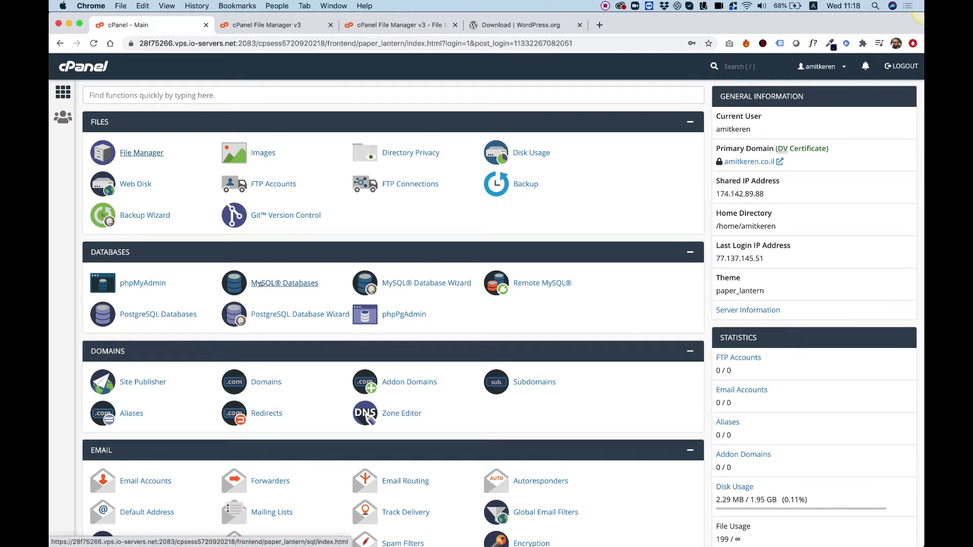
# Create a new MySQL database named 'amit' and go back to MySQL Databases.
pyautogui.click(263, 284)
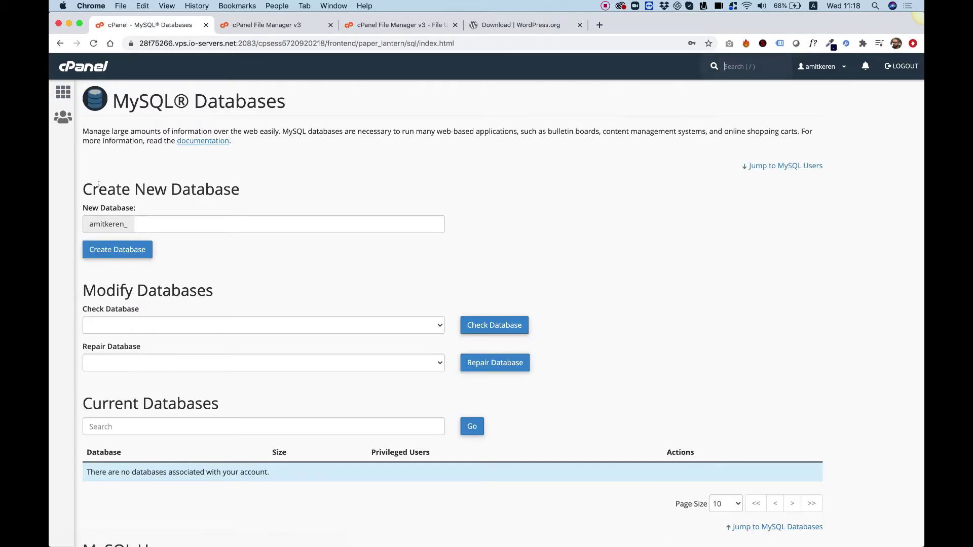
pyautogui.scroll(-5, 146, 327)
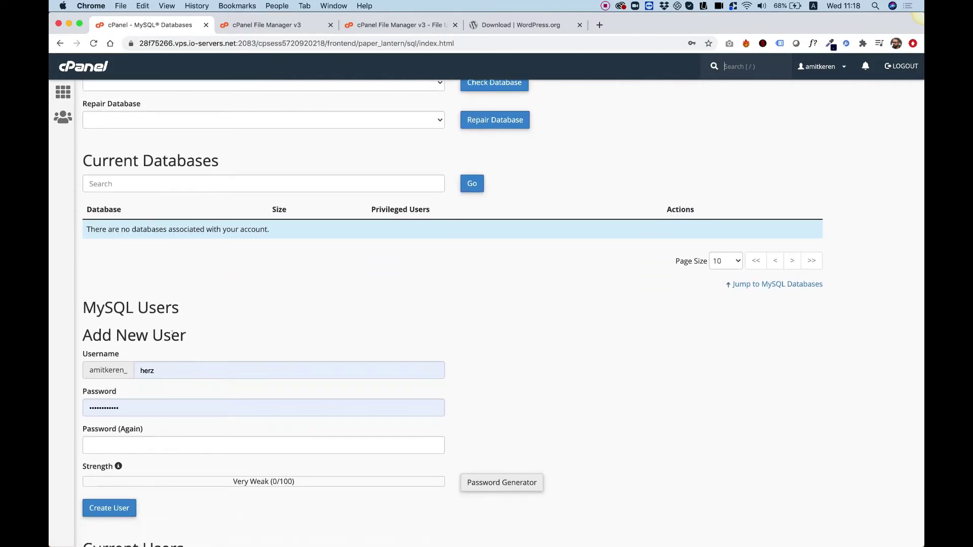
pyautogui.scroll(-2, 172, 333)
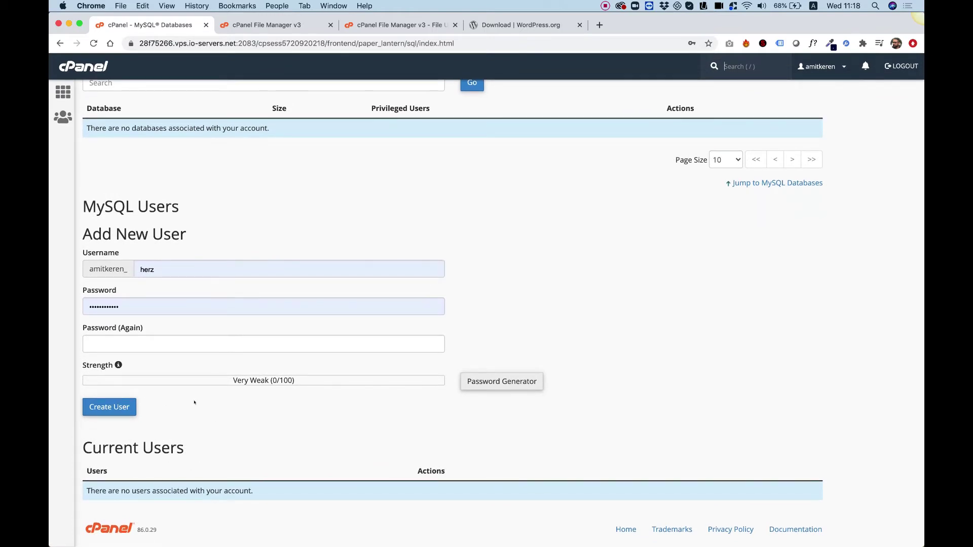
pyautogui.scroll(7, 213, 184)
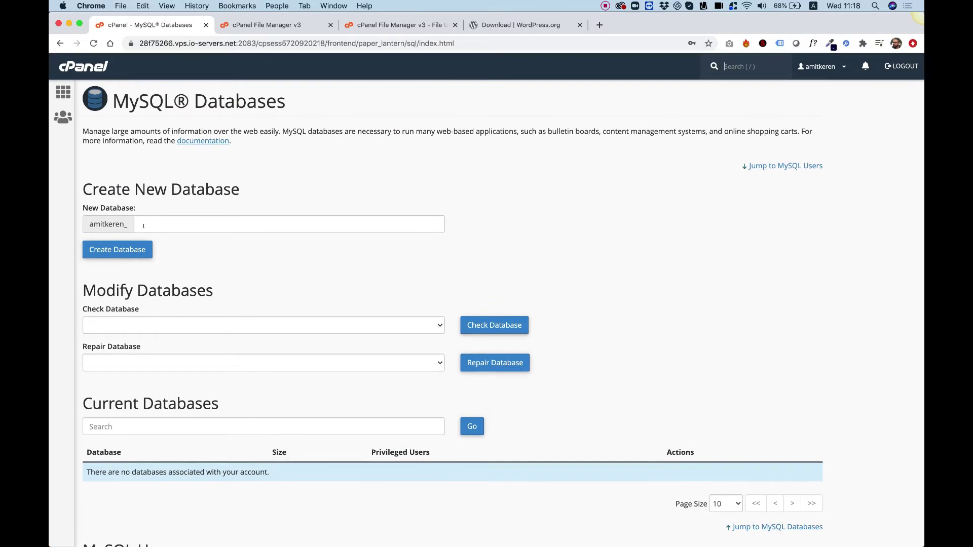
pyautogui.click(143, 225)
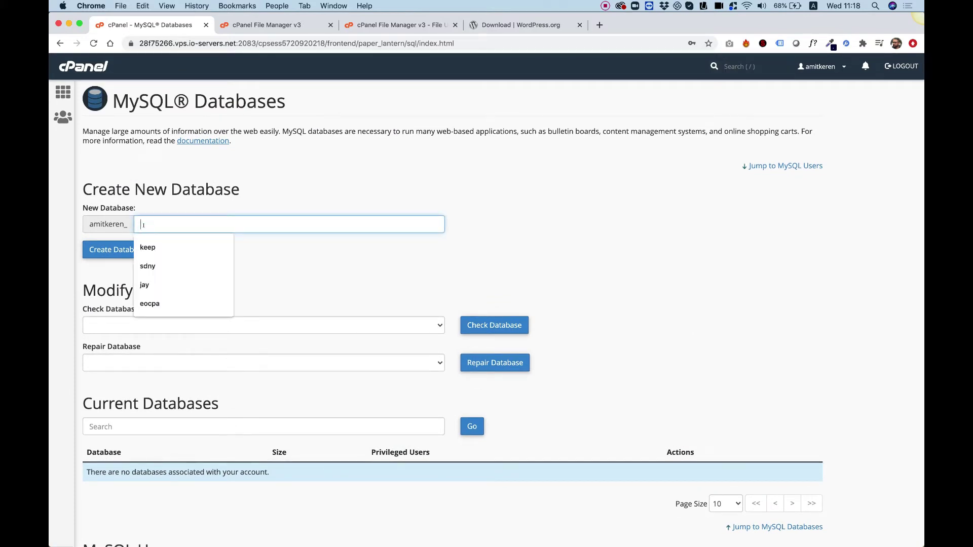
pyautogui.write('amit')
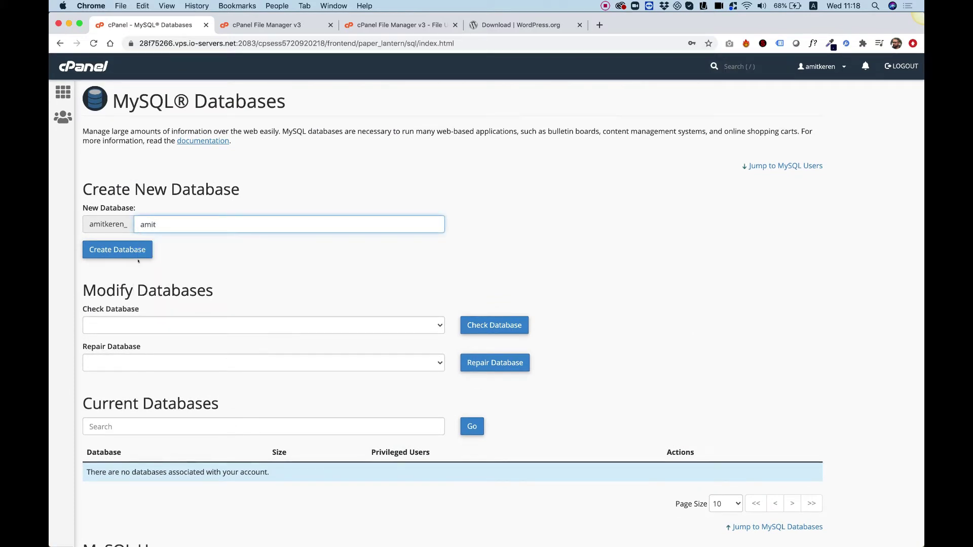
pyautogui.click(117, 250)
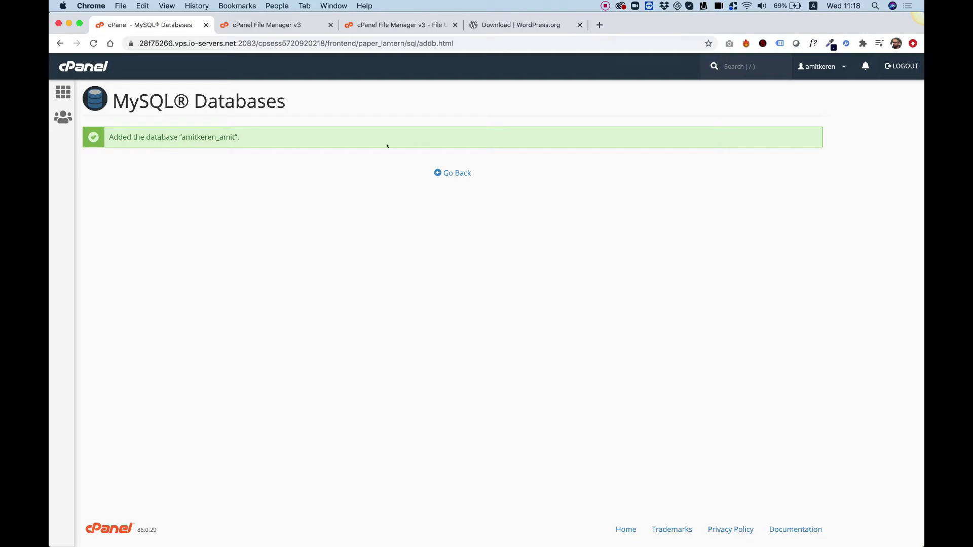
pyautogui.click(448, 173)
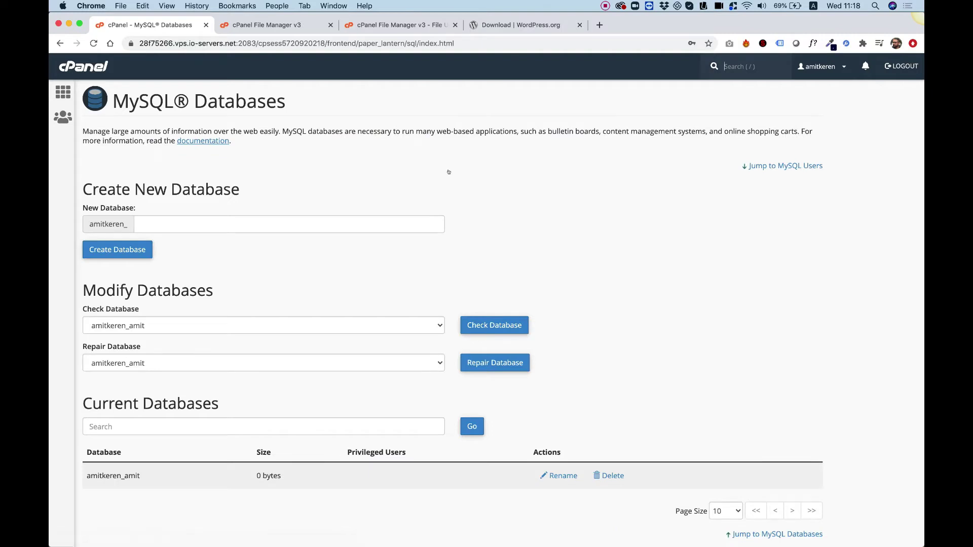
# Enter the username 'amit' in the MySQL Users Add New User form.
pyautogui.scroll(-5, 448, 173)
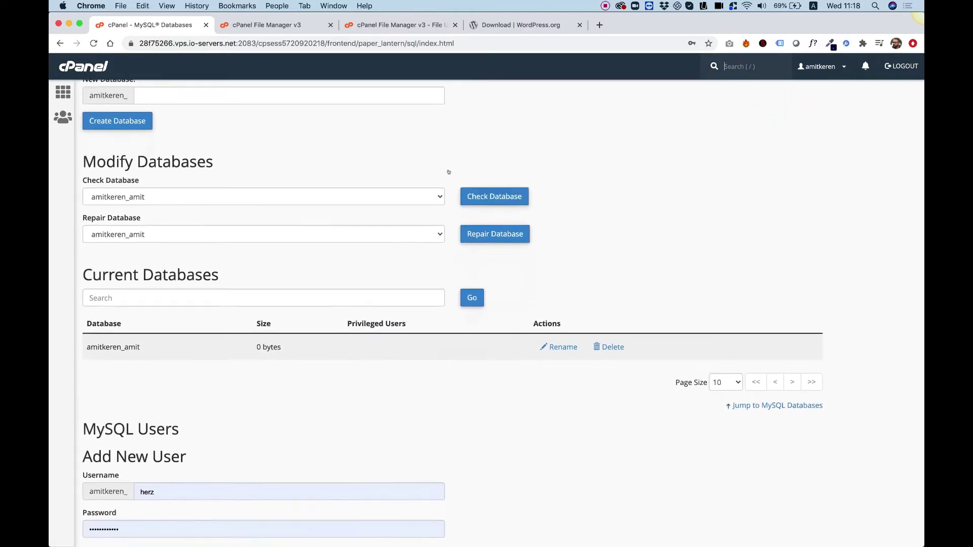
pyautogui.scroll(-1, 448, 172)
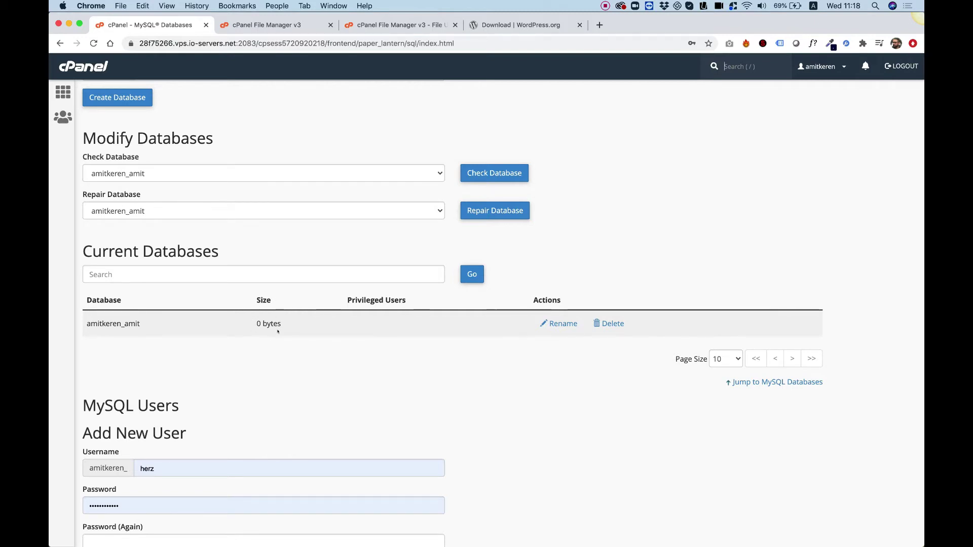
pyautogui.scroll(-5, 271, 334)
pyautogui.scroll(-3, 277, 332)
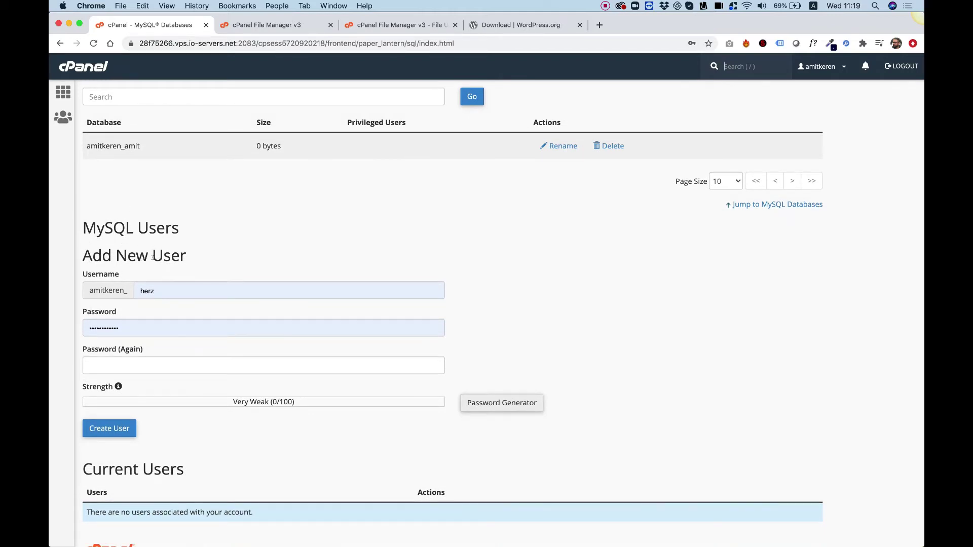
pyautogui.click(164, 287)
pyautogui.write('amit')
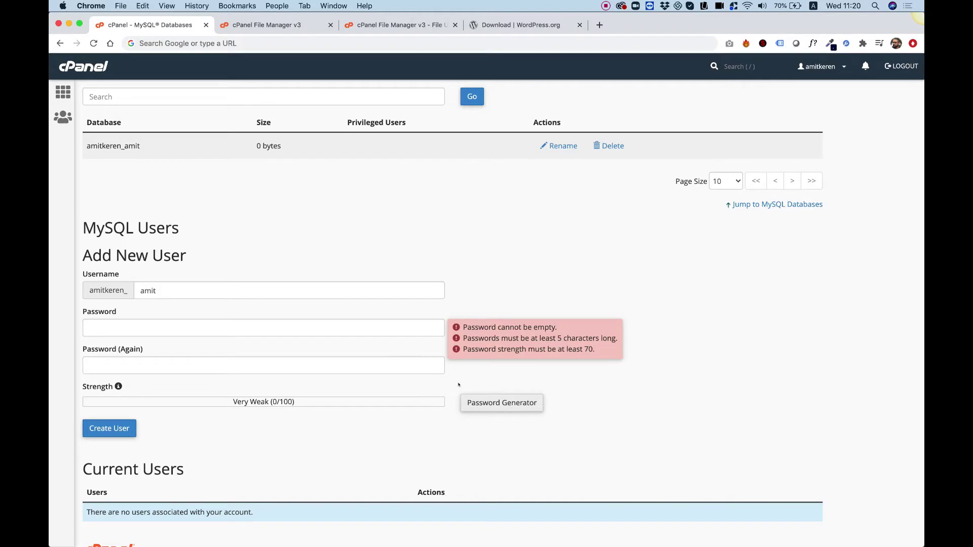
# Generate a very strong password and paste it into both password fields.
pyautogui.click(487, 404)
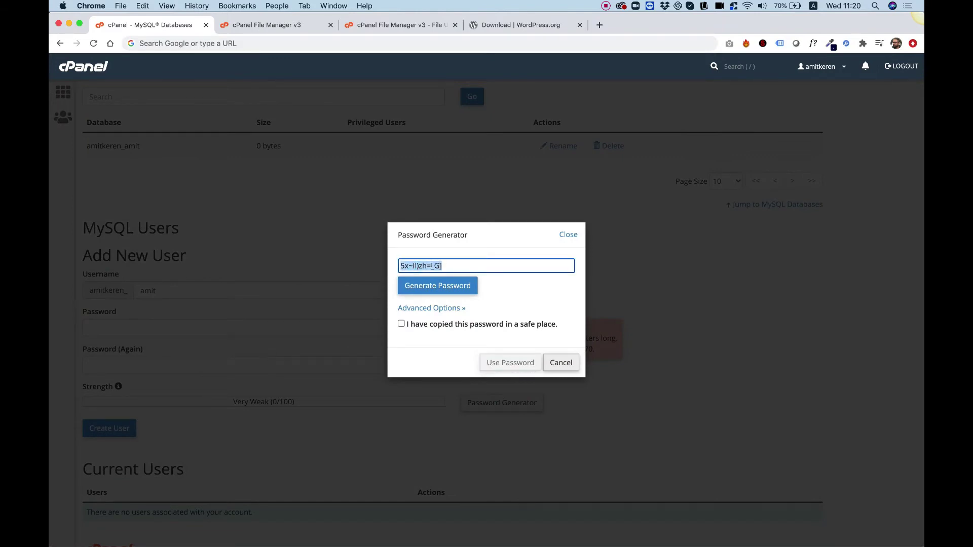
pyautogui.press('super+c')
pyautogui.click(557, 361)
pyautogui.click(122, 330)
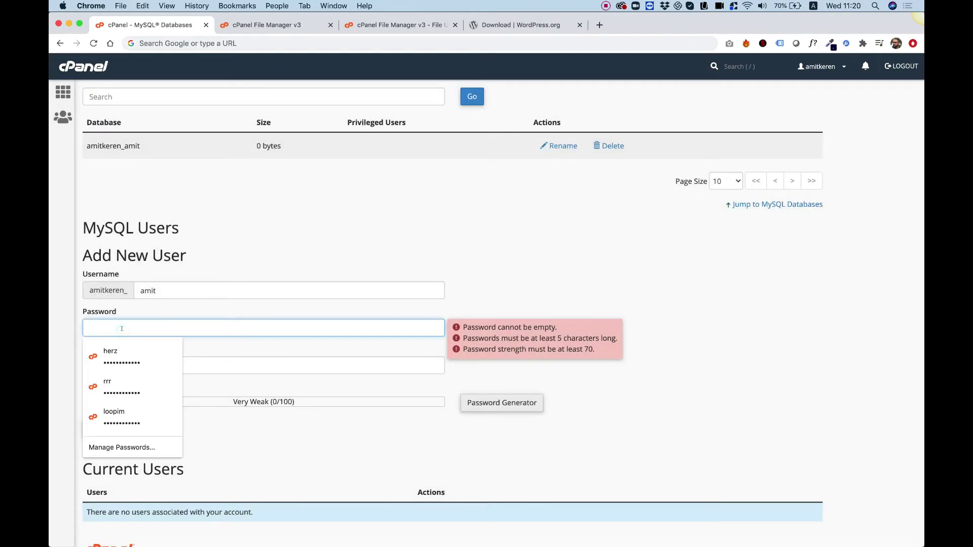
pyautogui.press('super+v')
pyautogui.click(112, 364)
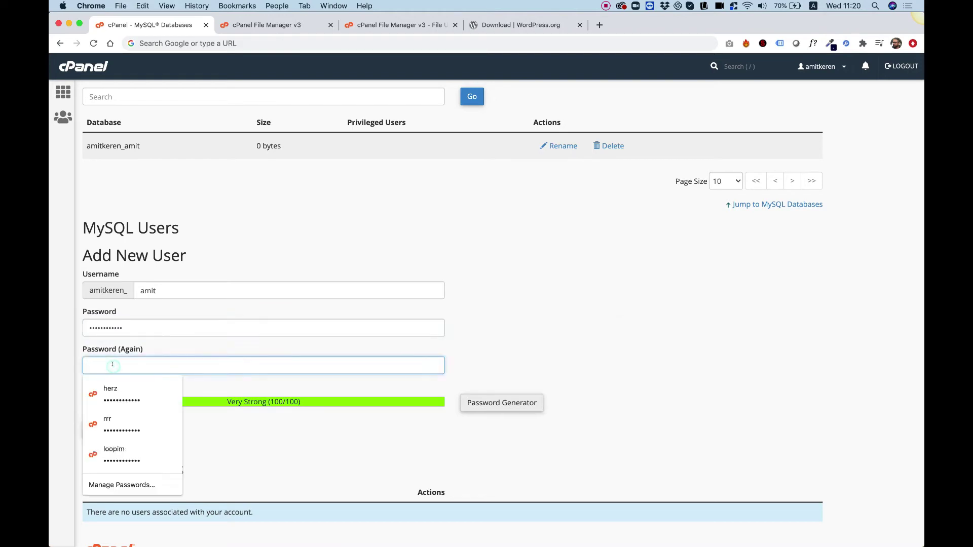
pyautogui.press('super+v')
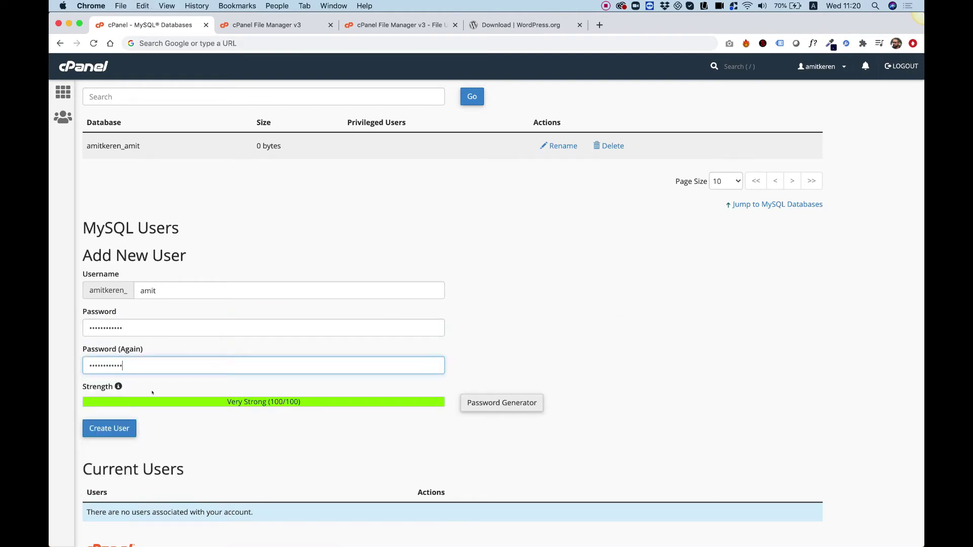
# Create the MySQL user, decline Chrome's save-password offer, and go back to MySQL Databases.
pyautogui.scroll(-1, 439, 427)
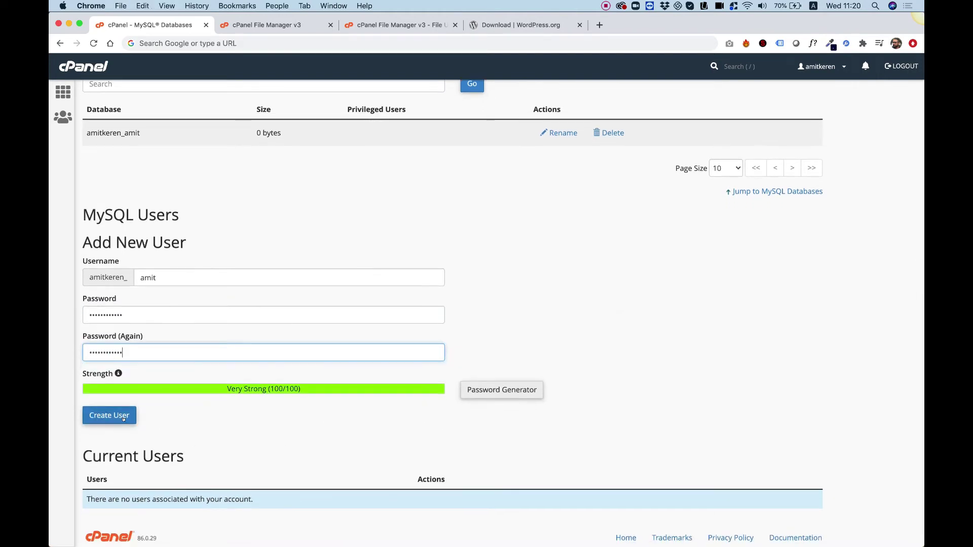
pyautogui.click(122, 418)
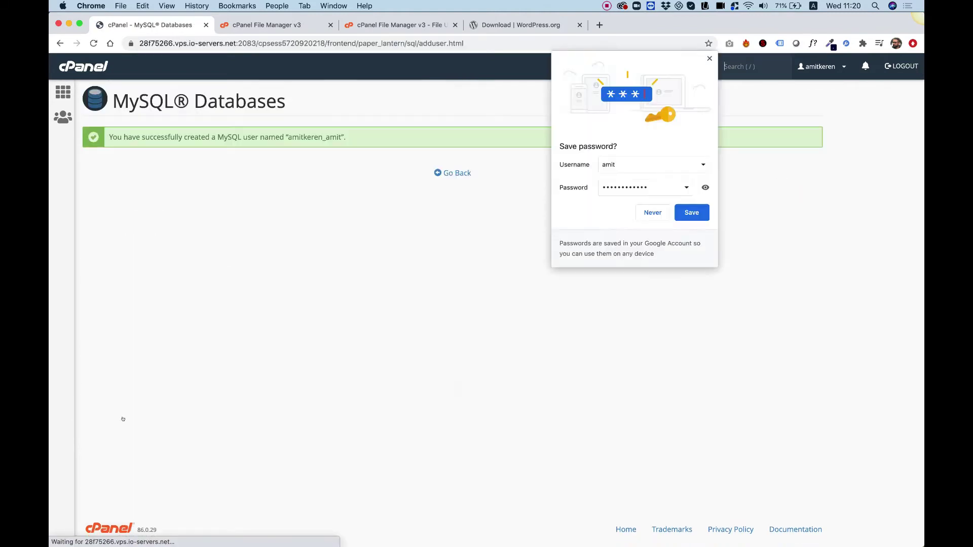
pyautogui.click(709, 59)
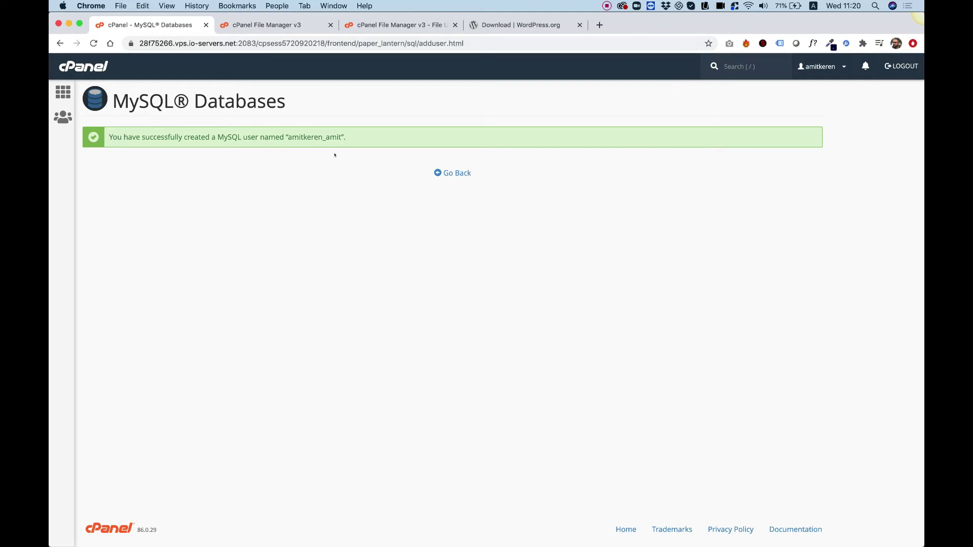
pyautogui.click(454, 174)
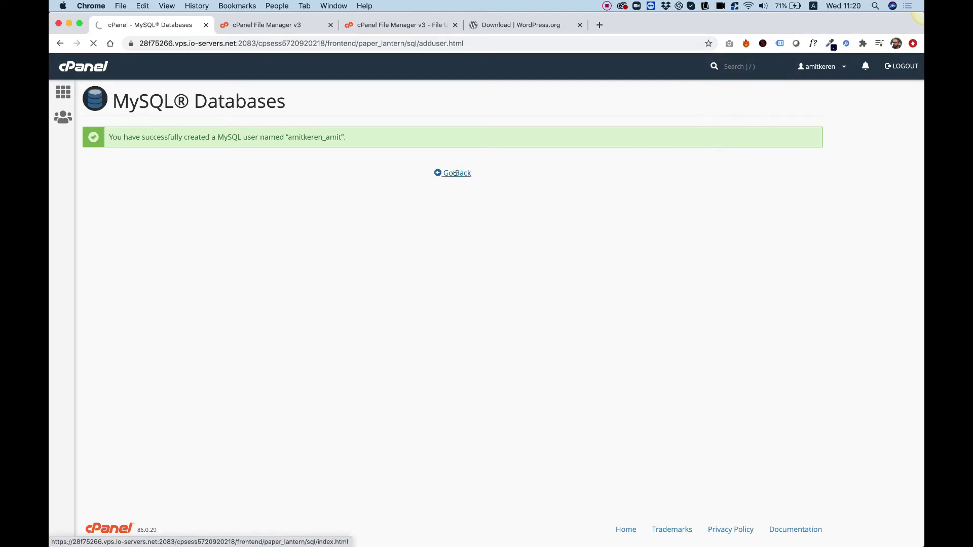
# Add the new 'amit' user to the 'amit' database, opening its privilege settings.
pyautogui.scroll(-3, 454, 173)
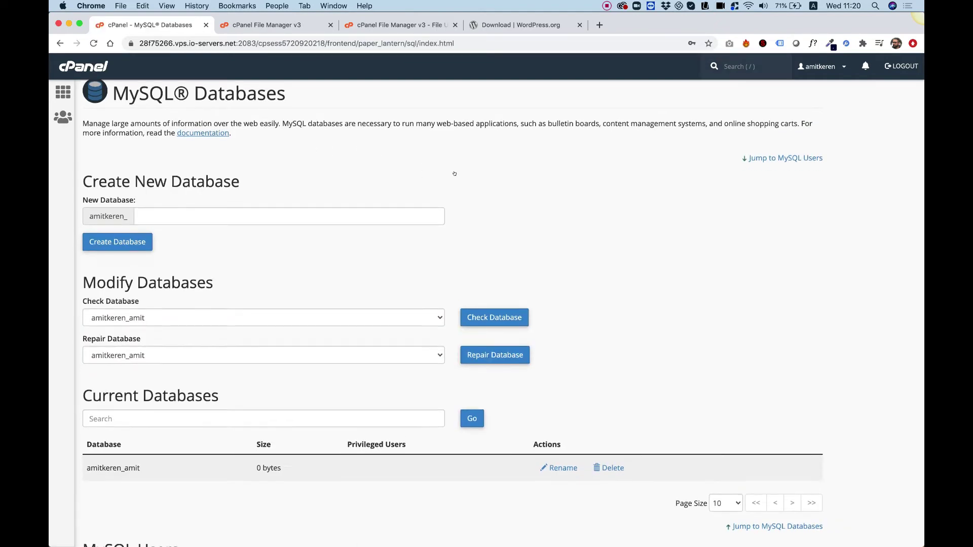
pyautogui.scroll(-7, 454, 174)
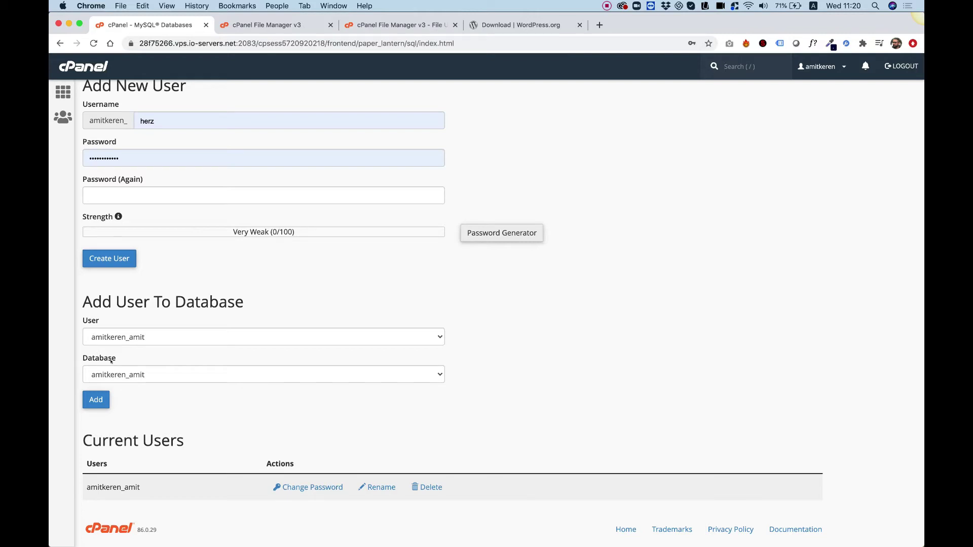
pyautogui.click(141, 342)
pyautogui.click(141, 342)
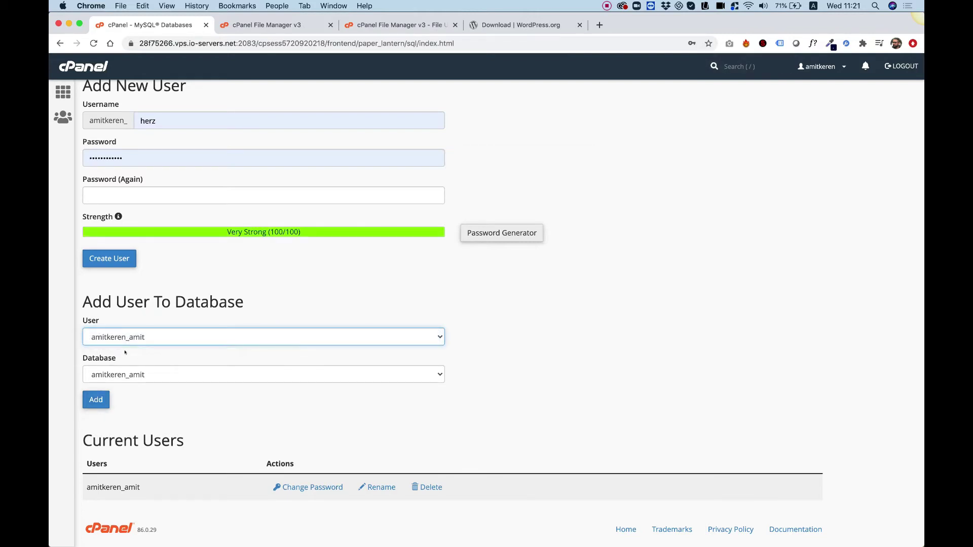
pyautogui.click(95, 400)
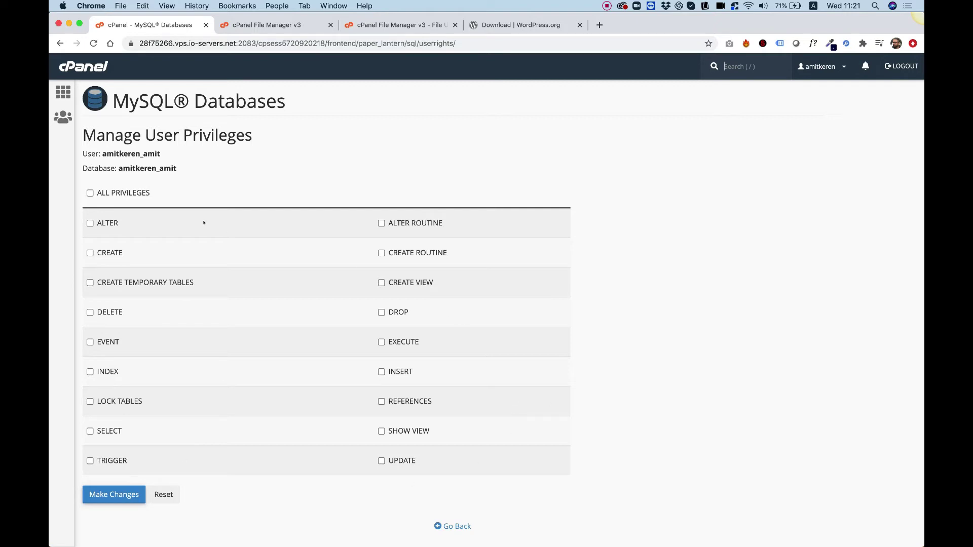
# Grant the user ALL PRIVILEGES on the database, then check the finished 13.36 MB zip upload.
pyautogui.click(90, 194)
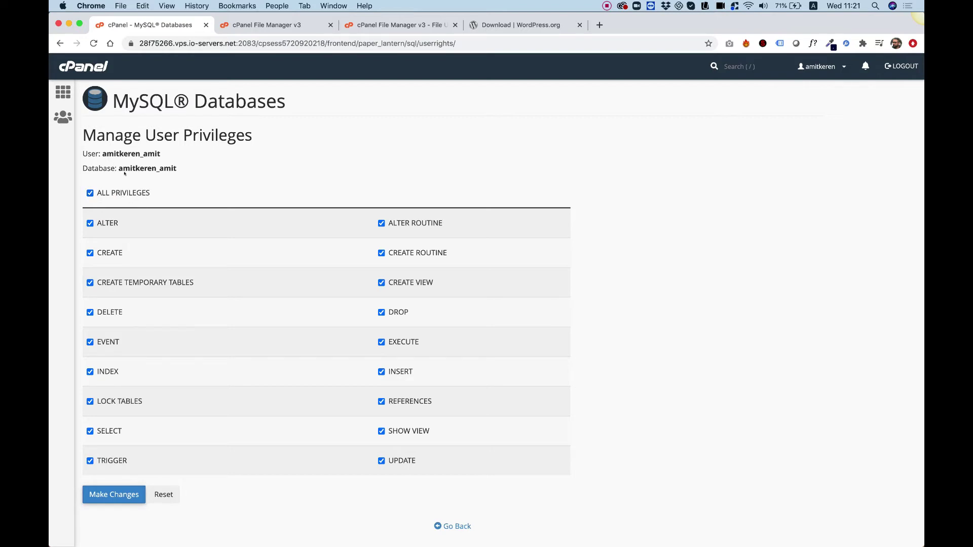
pyautogui.click(117, 494)
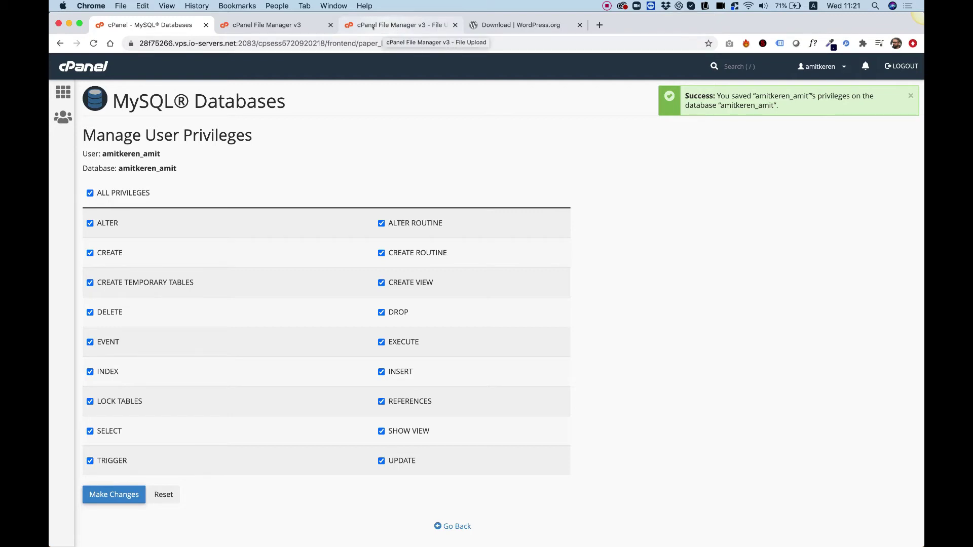
pyautogui.click(370, 26)
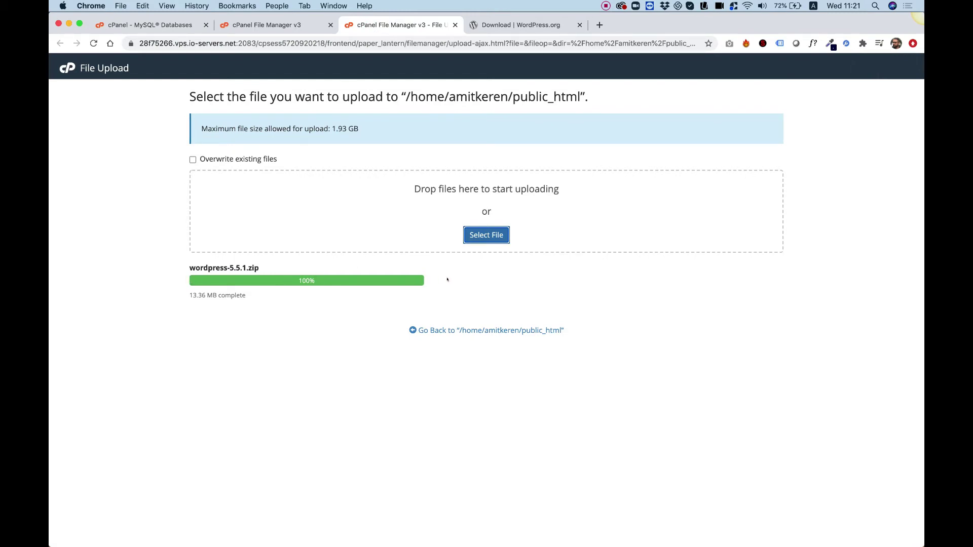
# Close the upload page and select the 13.36 MB wordpress-5.5.1.zip in public_html's File Manager listing.
pyautogui.click(480, 332)
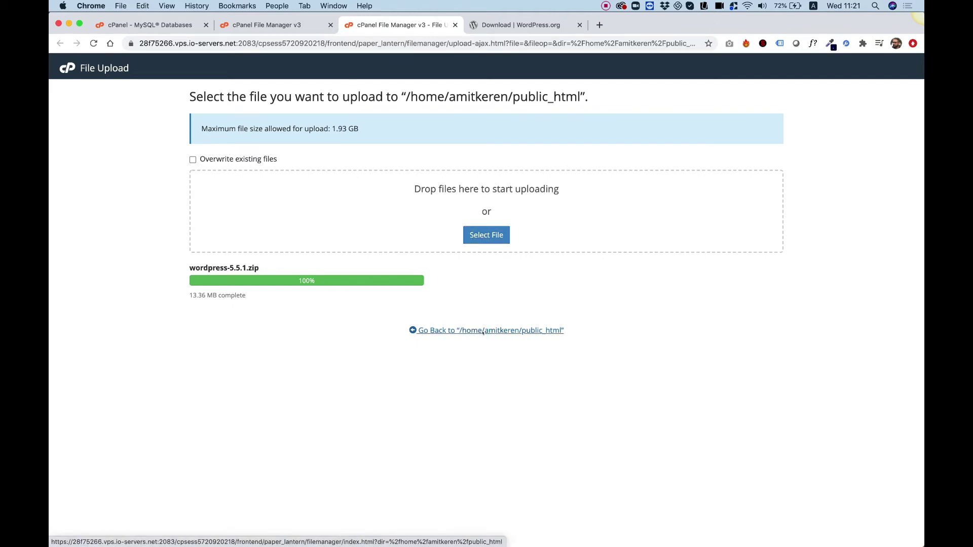
pyautogui.press('super+w')
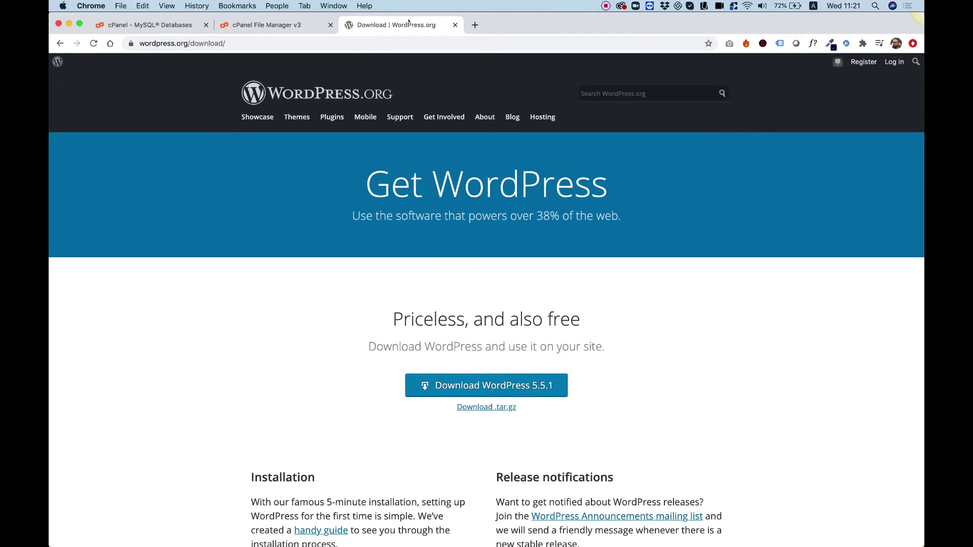
pyautogui.click(299, 24)
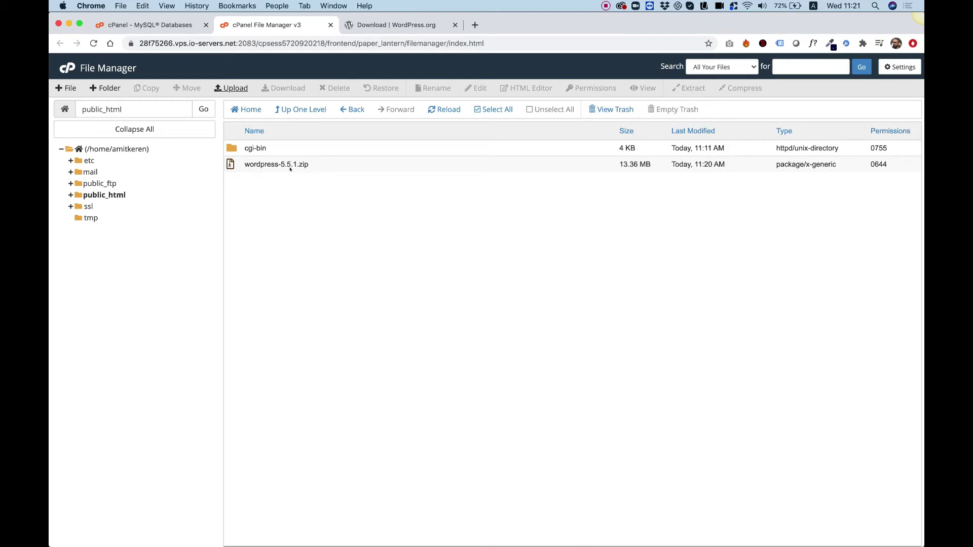
pyautogui.click(267, 164)
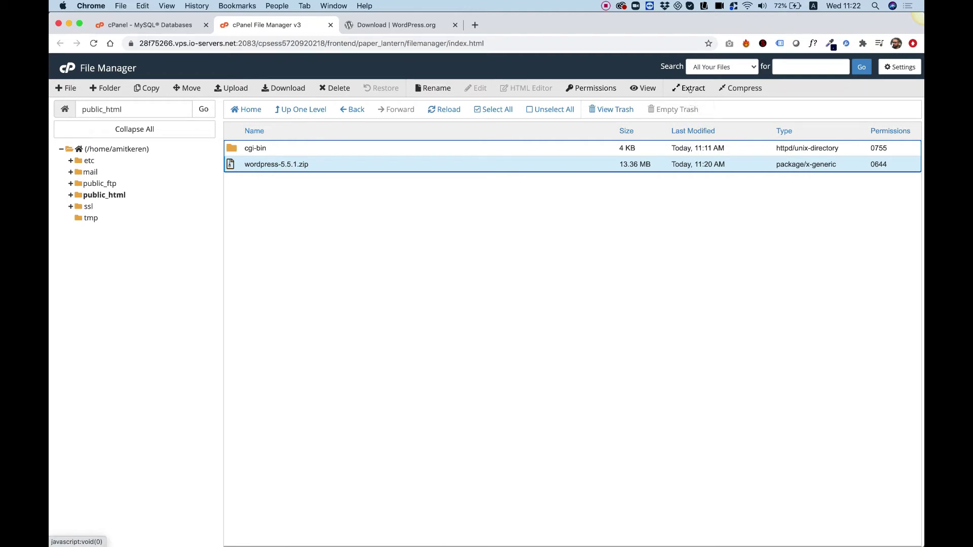
# Extract wordpress-5.5.1.zip into /public_html and select the resulting wordpress folder.
pyautogui.click(692, 90)
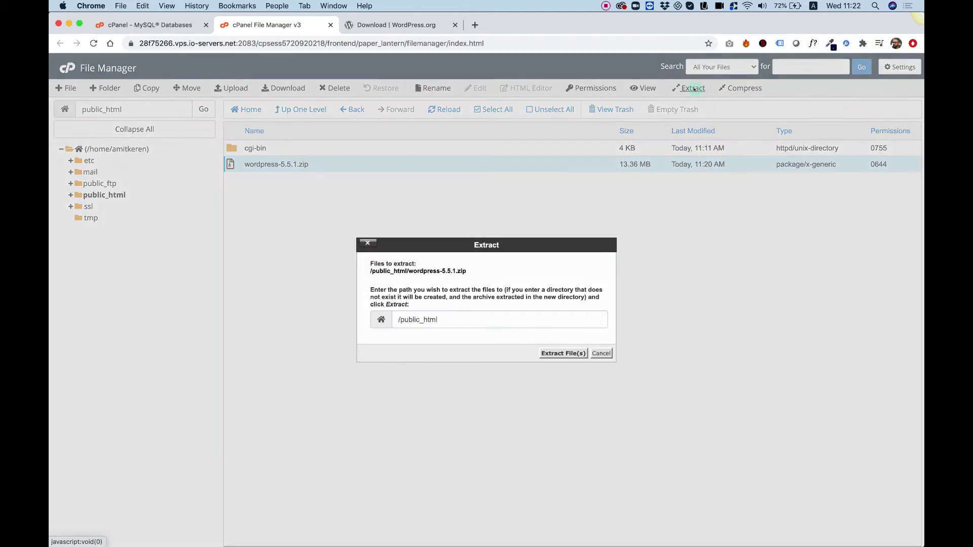
pyautogui.click(563, 353)
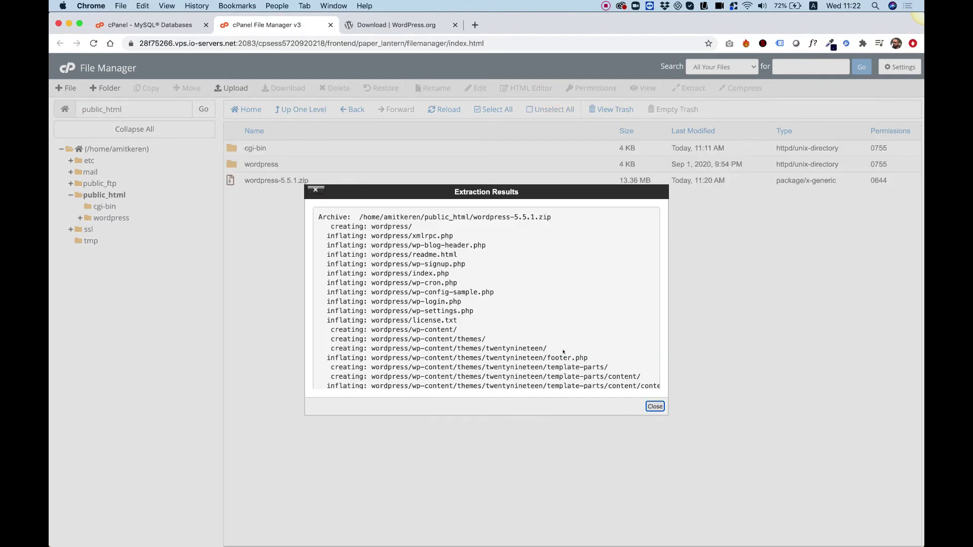
pyautogui.click(655, 407)
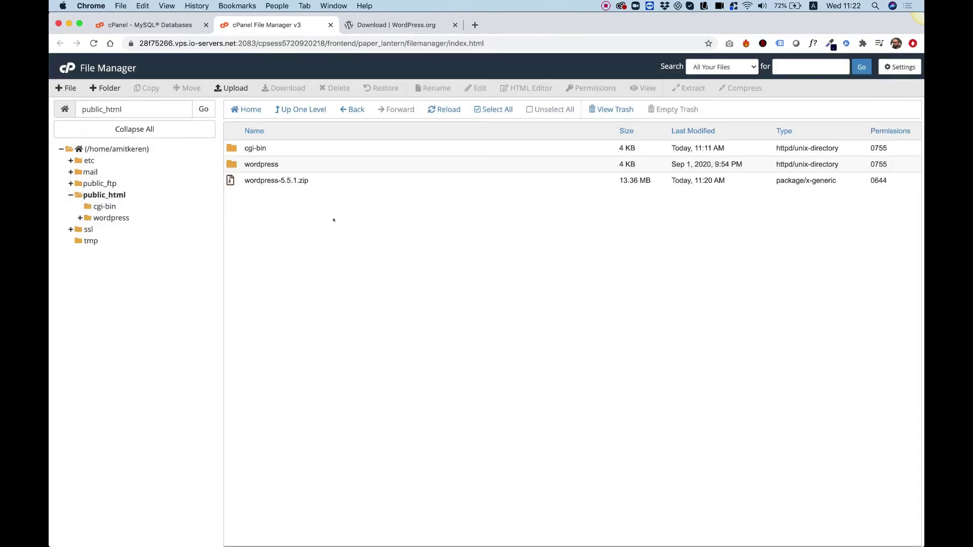
pyautogui.click(238, 164)
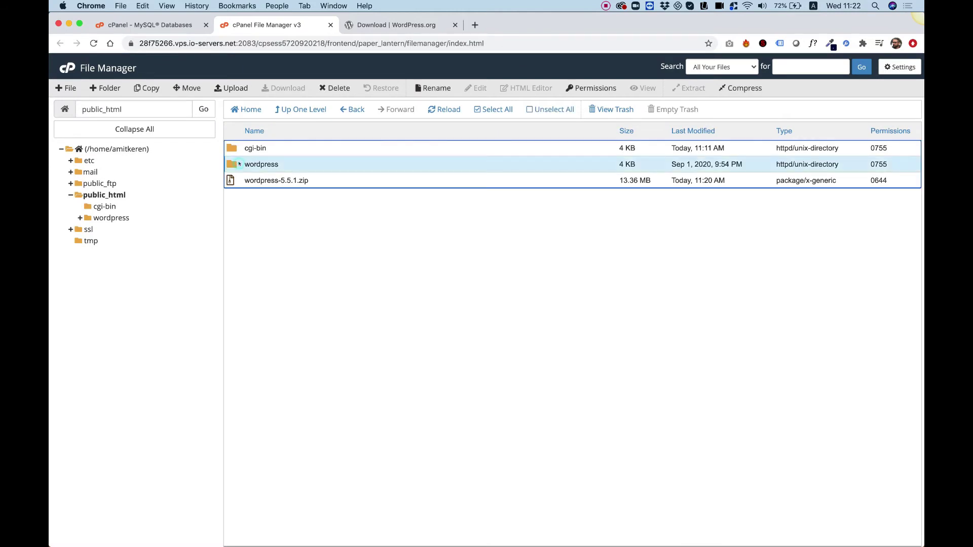
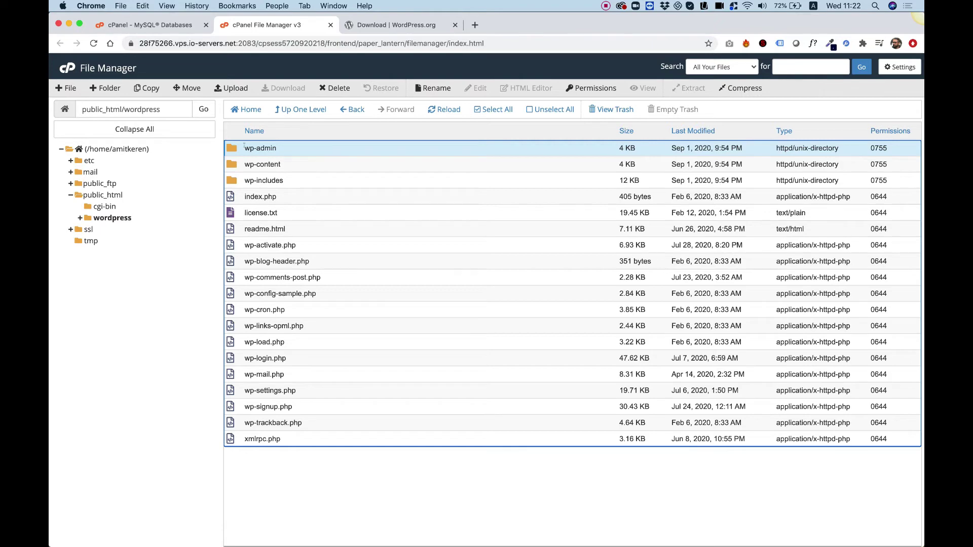
# Select the wp-admin folder among the extracted files in public_html/wordpress.
pyautogui.click(244, 147)
# Select all files in the wordpress folder and move them to /public_html/.
pyautogui.click(233, 148)
pyautogui.keyDown('shift'); pyautogui.click(264, 438); pyautogui.keyUp('shift')
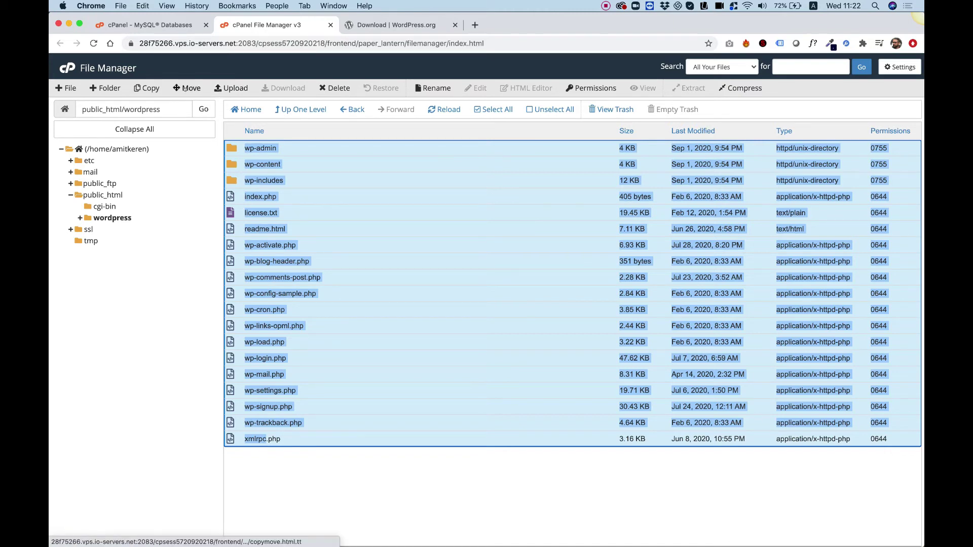
pyautogui.click(178, 87)
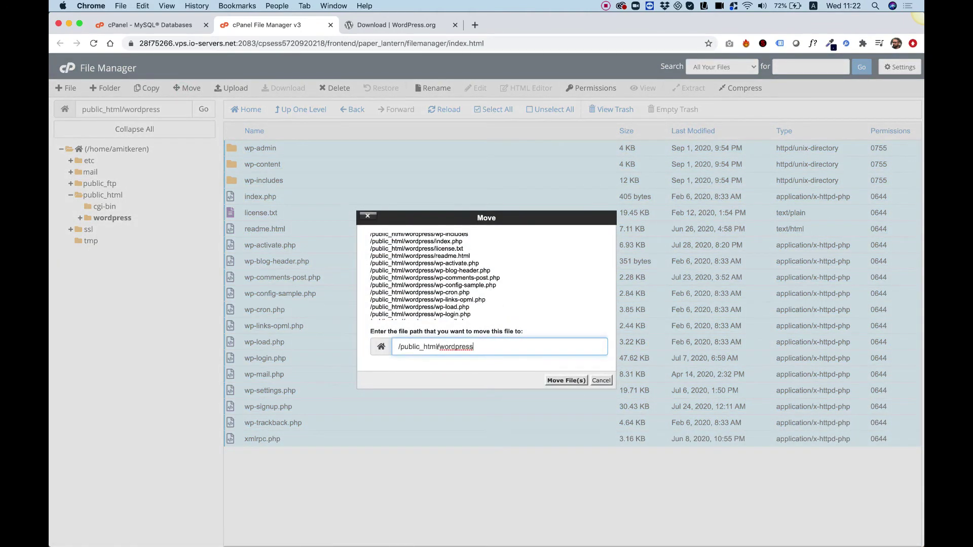
pyautogui.moveTo(439, 346); pyautogui.dragTo(487, 349)
pyautogui.press('BackSpace')
pyautogui.click(564, 380)
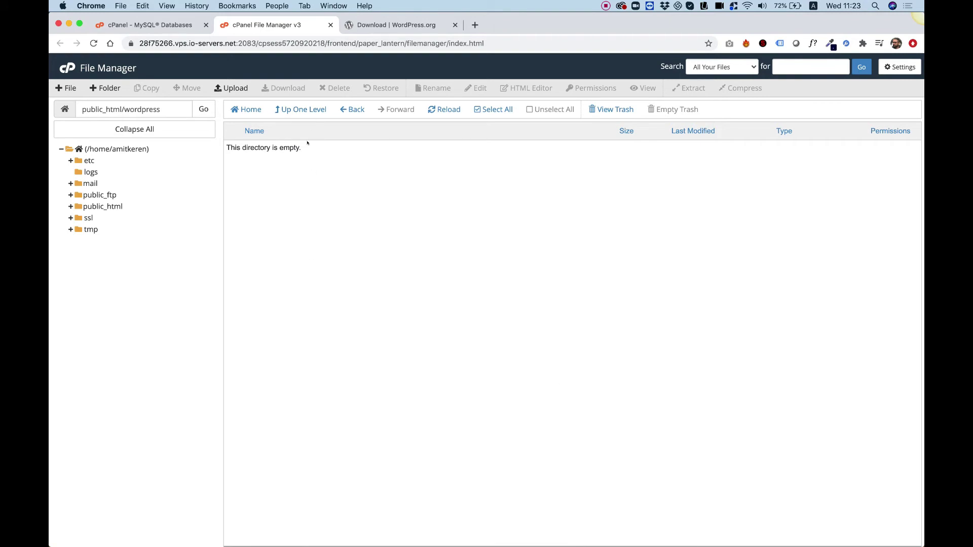
# Go up to public_html, then return to the WordPress.org download tab.
pyautogui.click(303, 110)
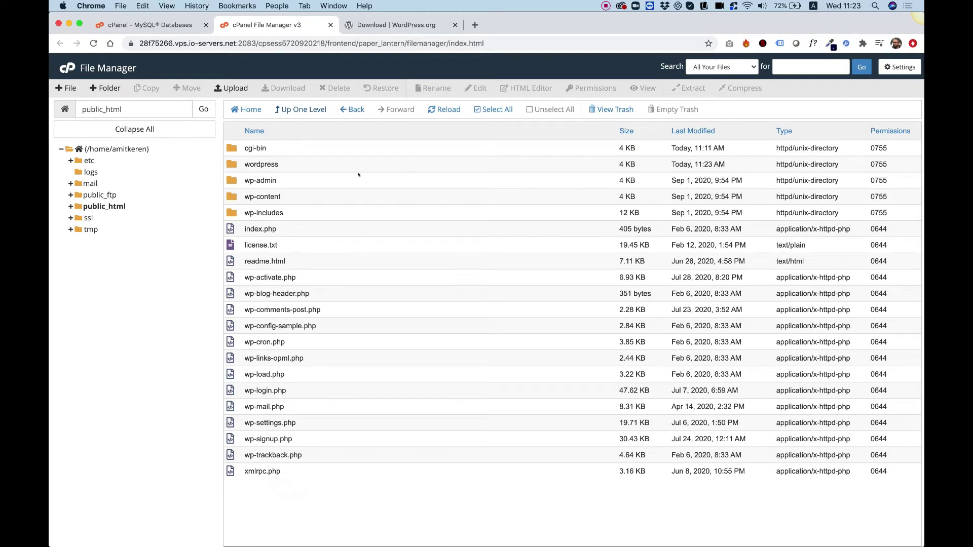
pyautogui.click(162, 29)
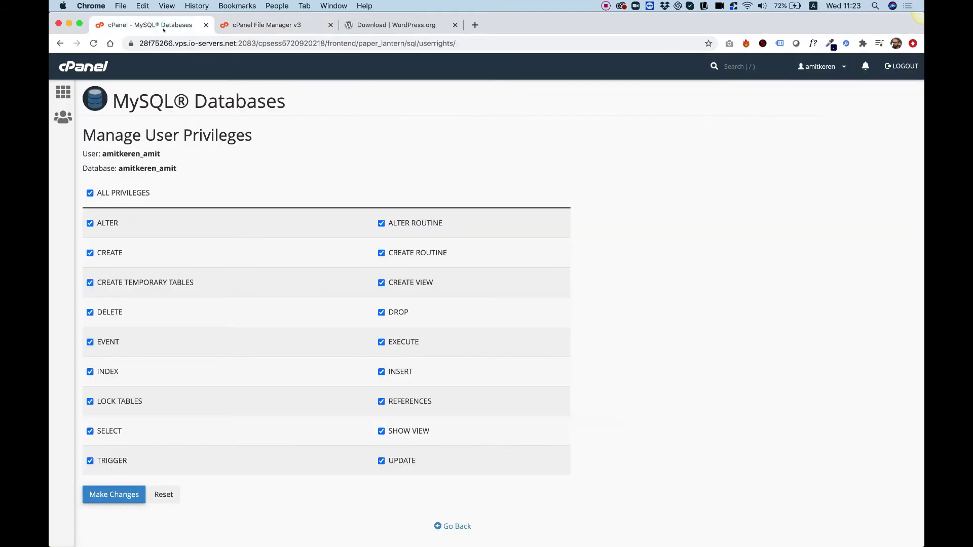
pyautogui.click(221, 24)
pyautogui.click(371, 25)
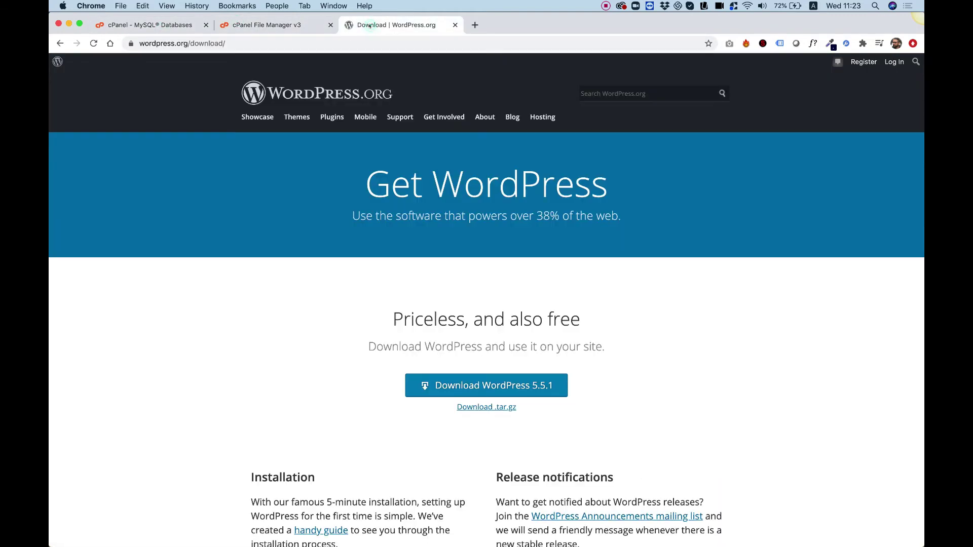
# Load the site's domain to bring up the WordPress setup language list.
pyautogui.click(312, 39)
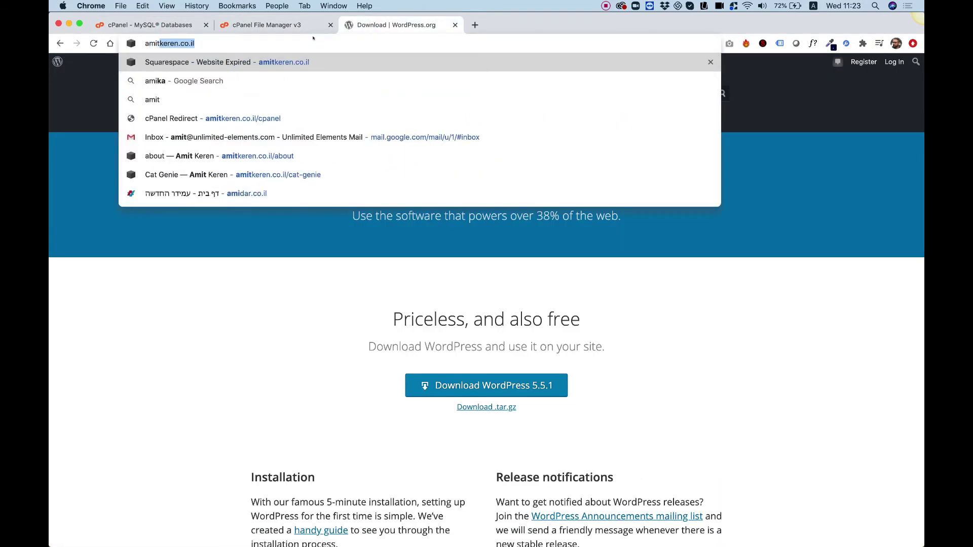
pyautogui.press('Return')
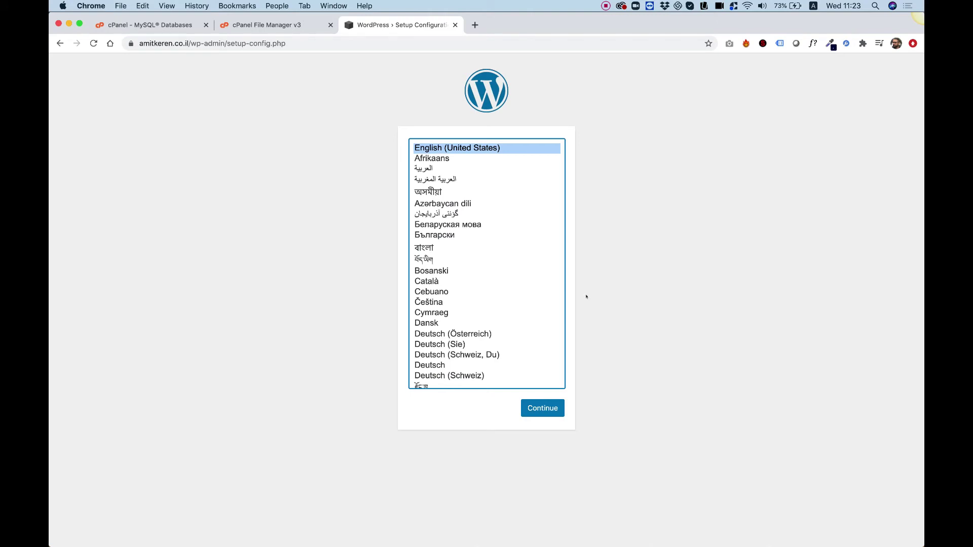
pyautogui.scroll(-5, 468, 218)
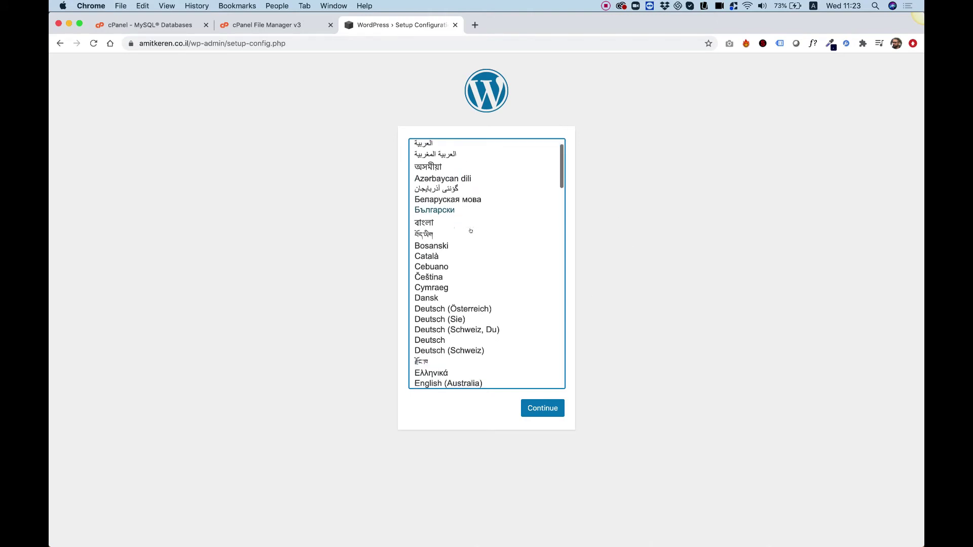
pyautogui.scroll(5, 471, 229)
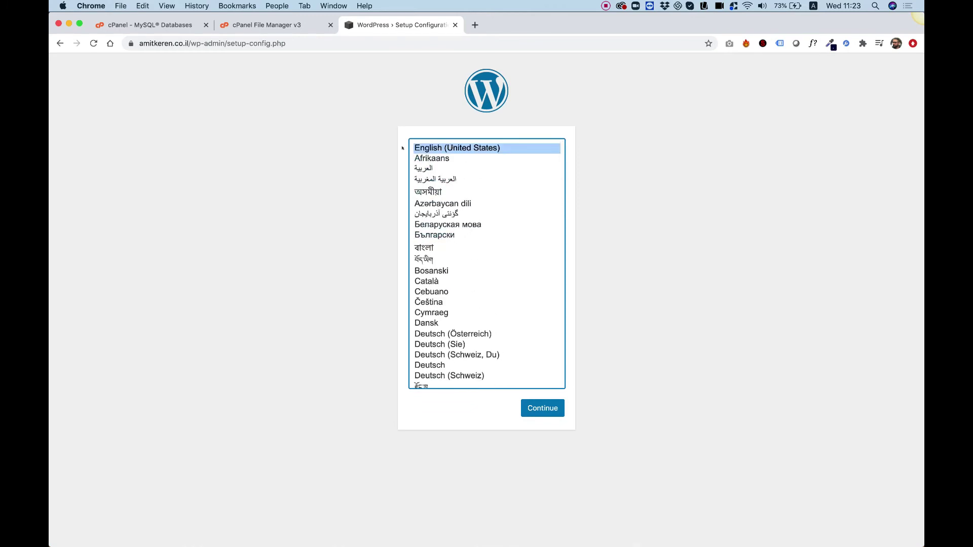
# Keep English (United States), review the database requirements, and continue to the database form.
pyautogui.click(542, 409)
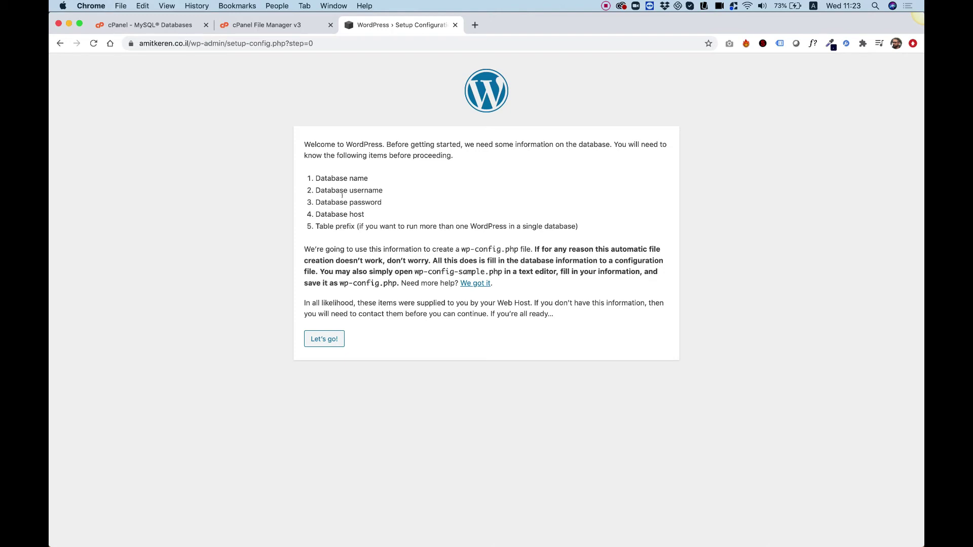
pyautogui.tripleClick(328, 178)
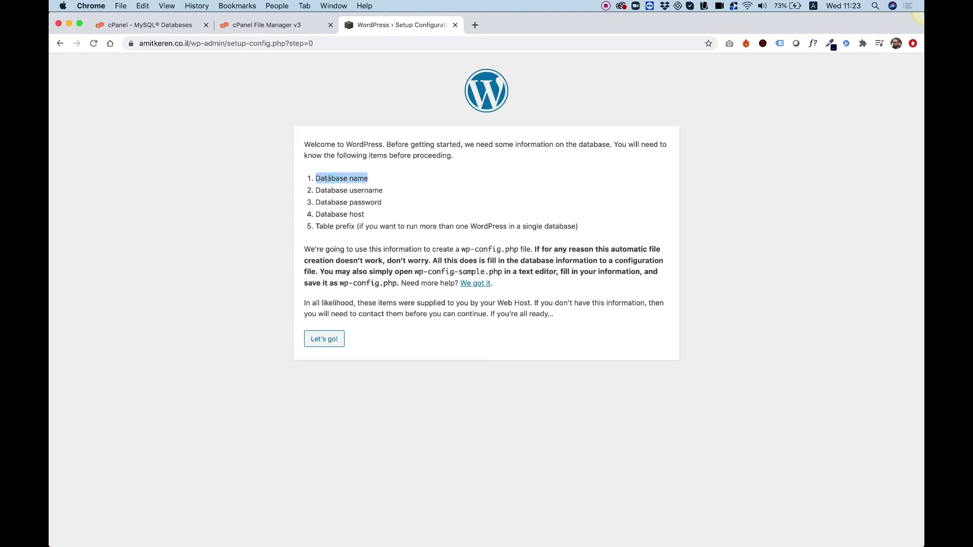
pyautogui.tripleClick(332, 190)
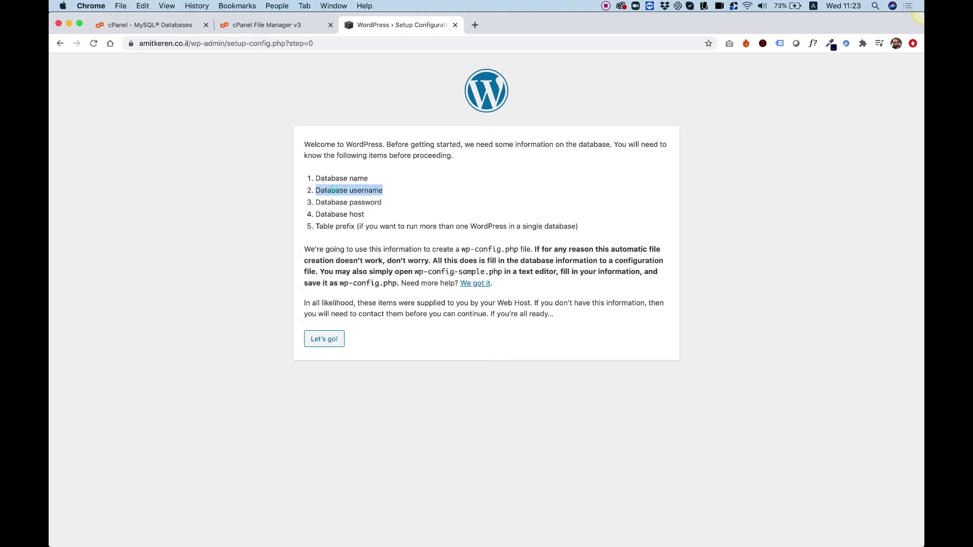
pyautogui.tripleClick(353, 202)
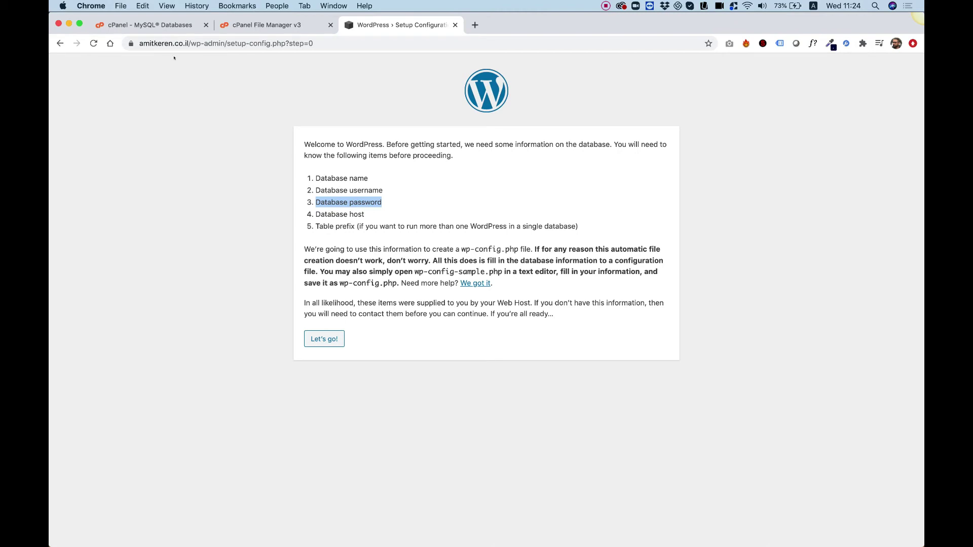
pyautogui.click(155, 25)
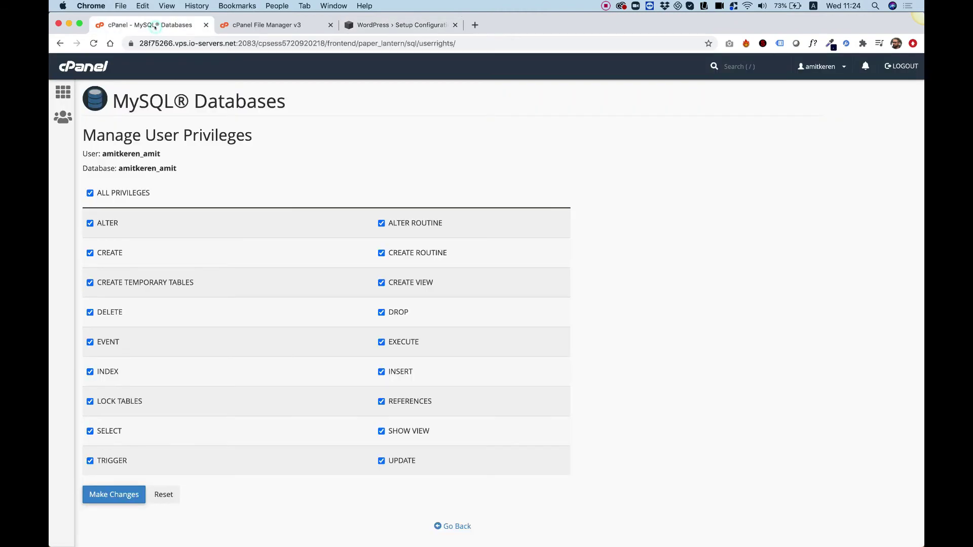
pyautogui.click(418, 26)
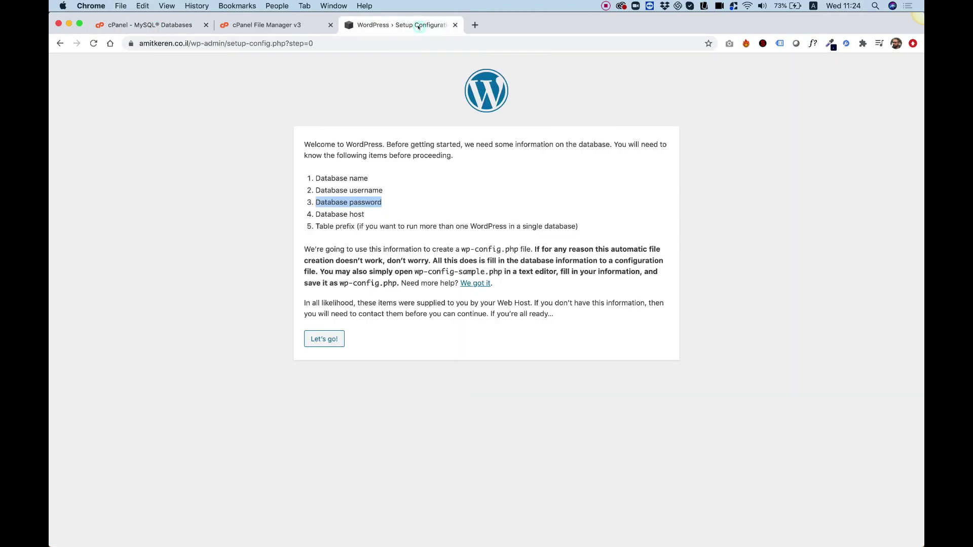
pyautogui.click(320, 340)
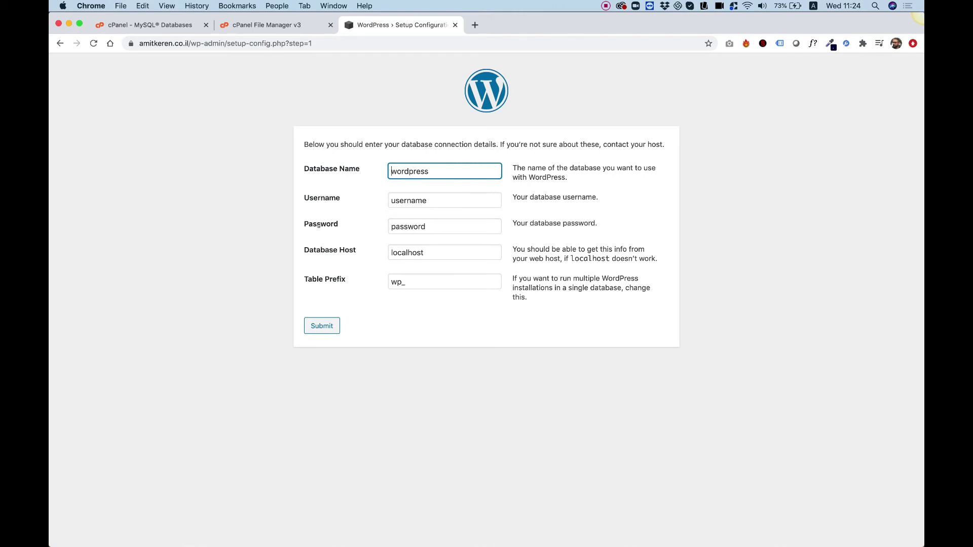
# Paste the database user's password into the form and copy the database username from cPanel.
pyautogui.doubleClick(410, 226)
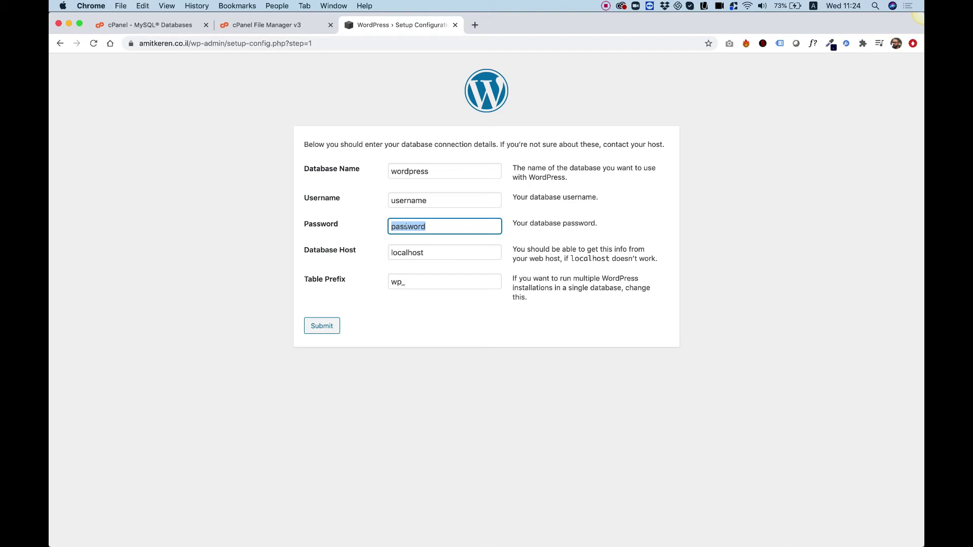
pyautogui.press('super+v')
pyautogui.click(161, 26)
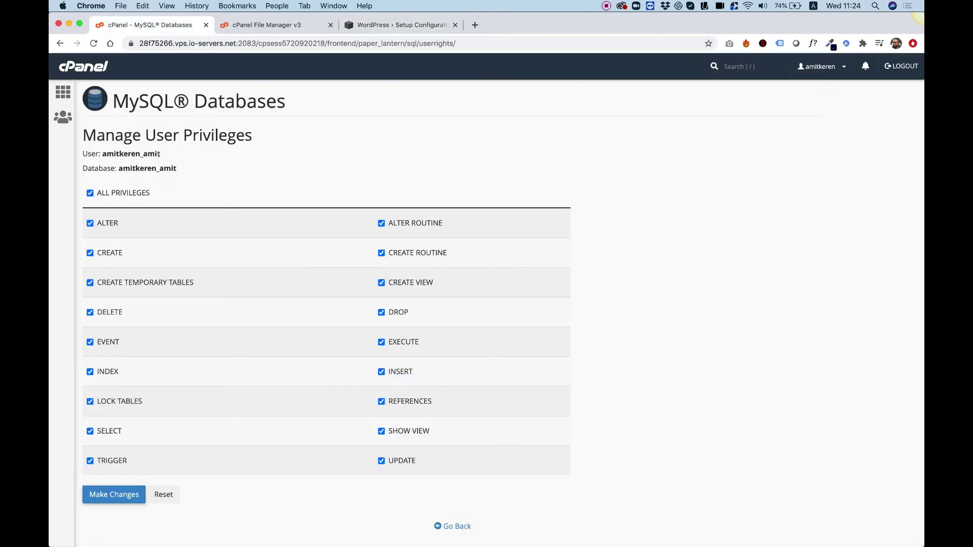
pyautogui.moveTo(161, 153); pyautogui.dragTo(102, 153)
pyautogui.press('super+c')
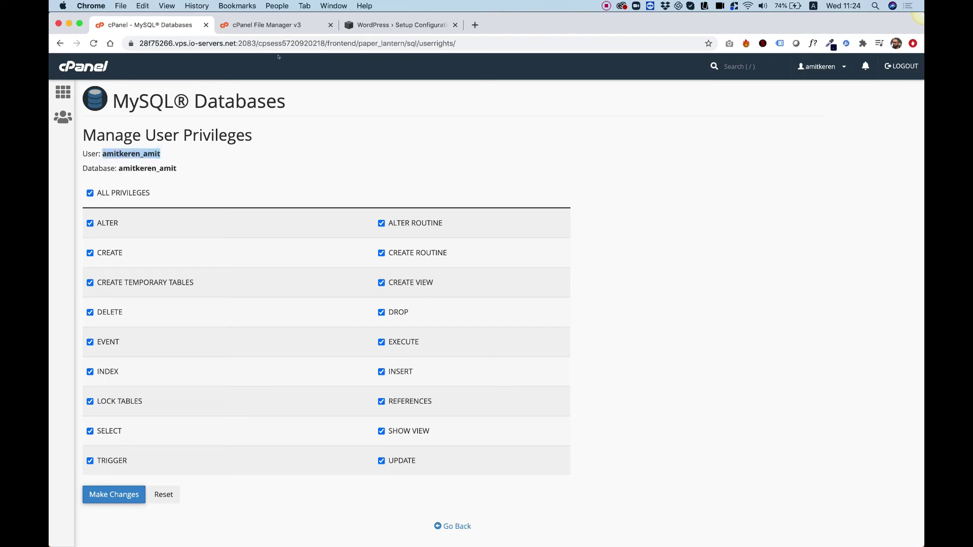
pyautogui.click(368, 29)
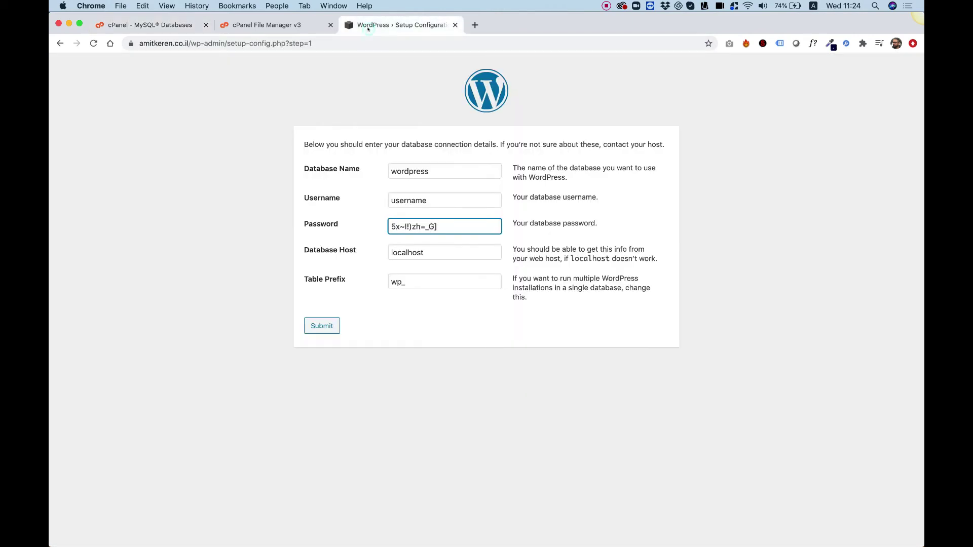
# Fill Database Name and Username with the cPanel values, keep localhost and wp_, and submit.
pyautogui.click(423, 202)
pyautogui.doubleClick(419, 171)
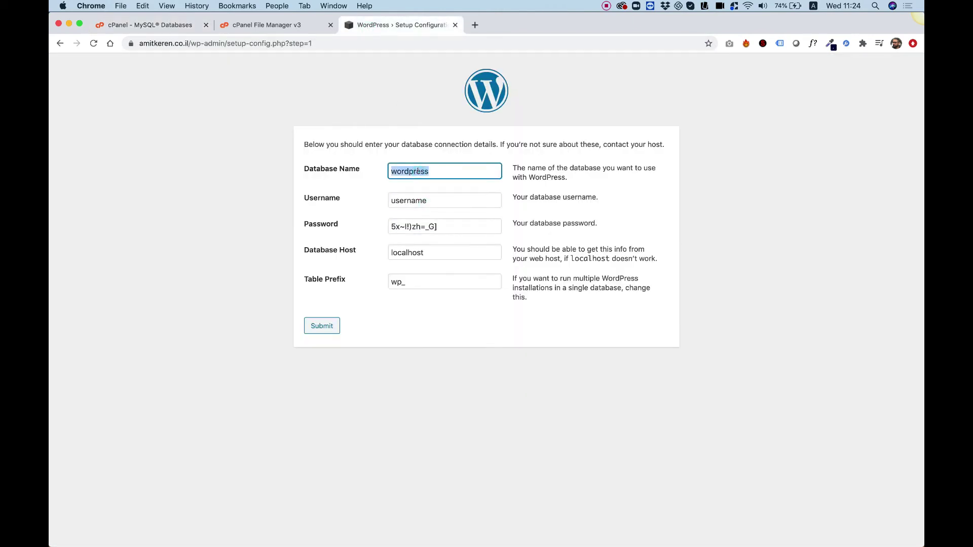
pyautogui.press('super+v')
pyautogui.doubleClick(421, 199)
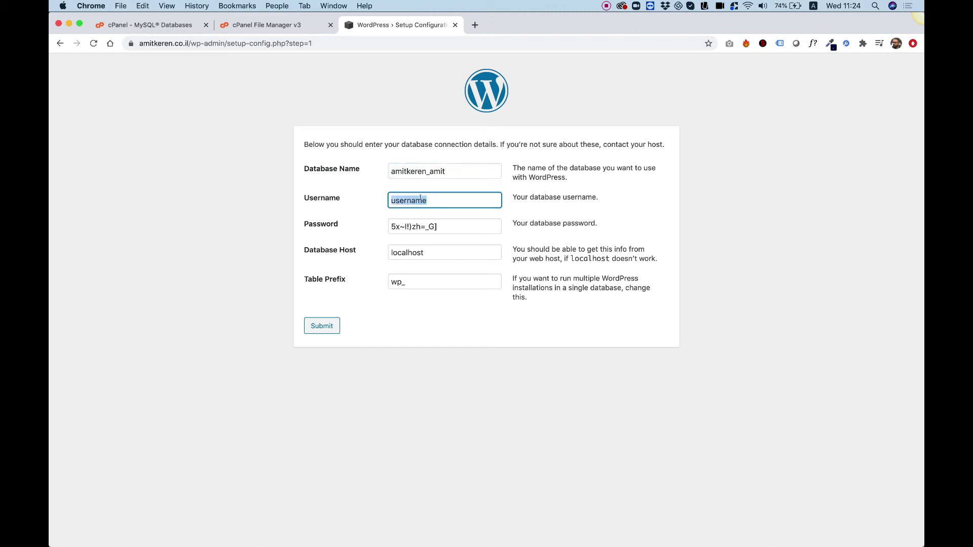
pyautogui.press('super+v')
pyautogui.click(429, 171)
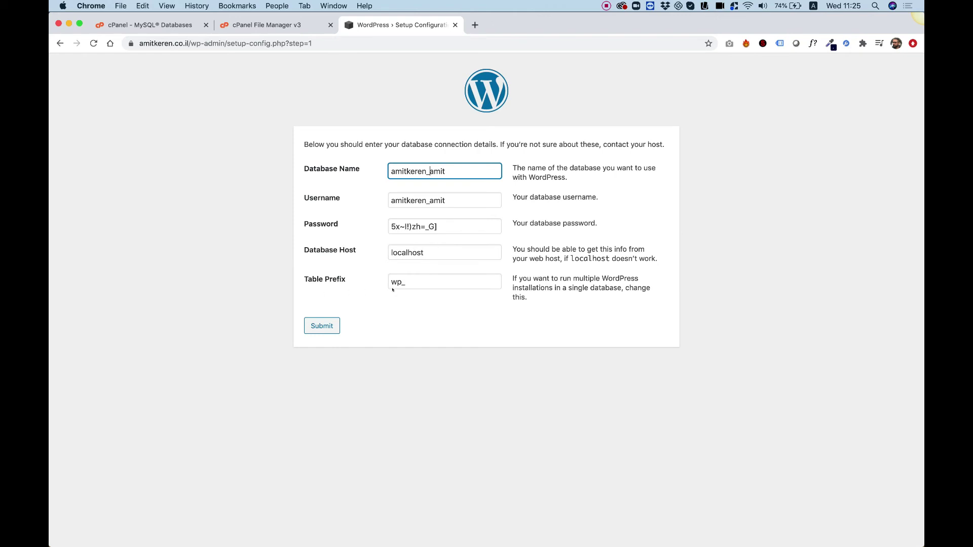
pyautogui.click(317, 328)
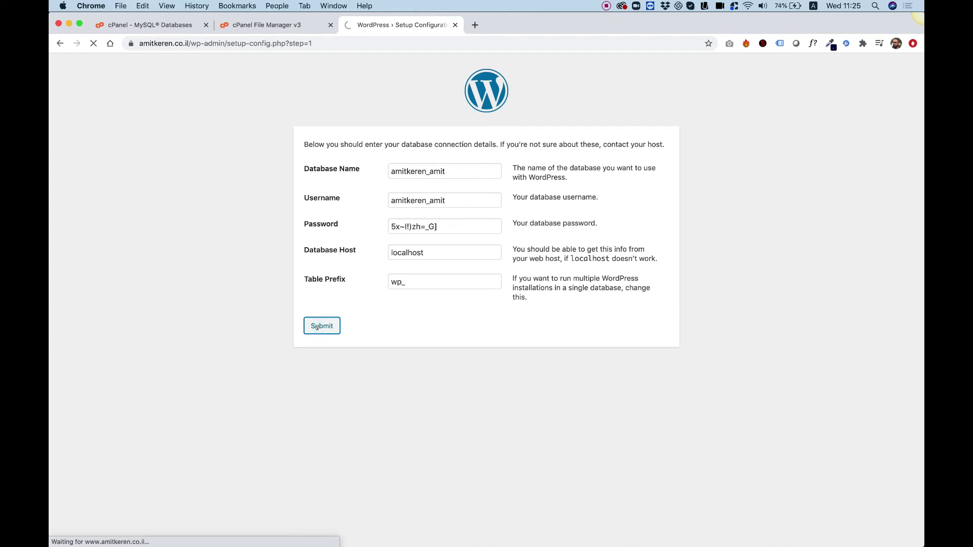
# Run the installation, entering the owner's name as Site Title and admin as username.
pyautogui.click(346, 184)
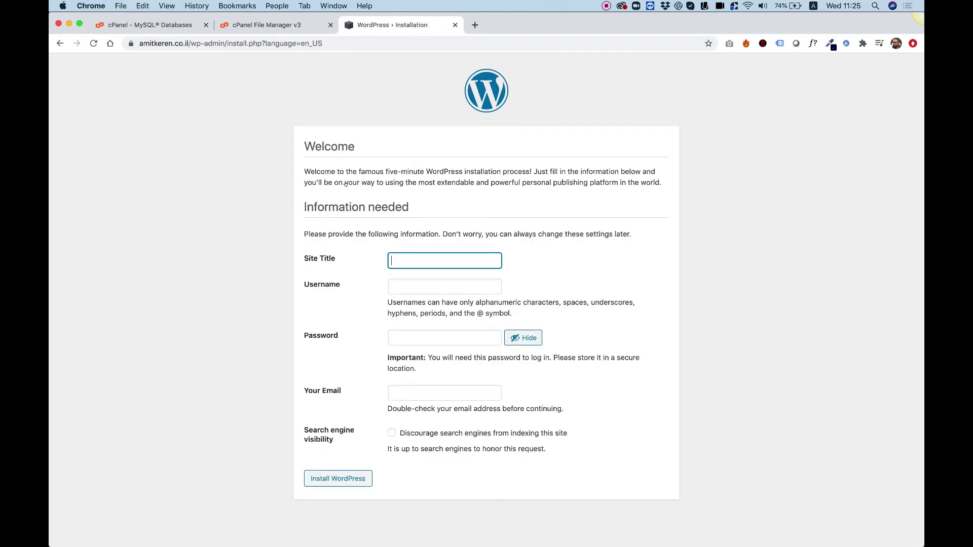
pyautogui.press('Tab')
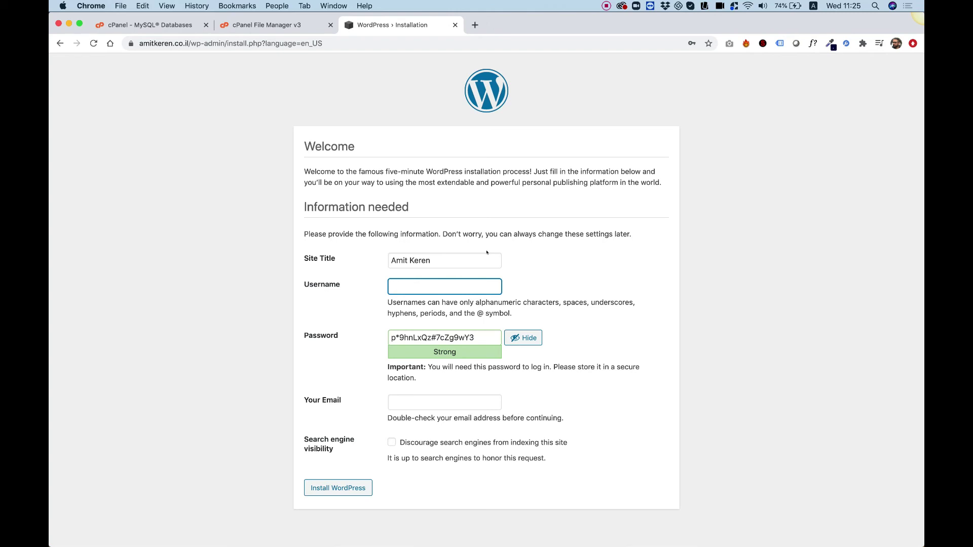
pyautogui.press('super+a')
pyautogui.write('admin')
pyautogui.press('Tab')
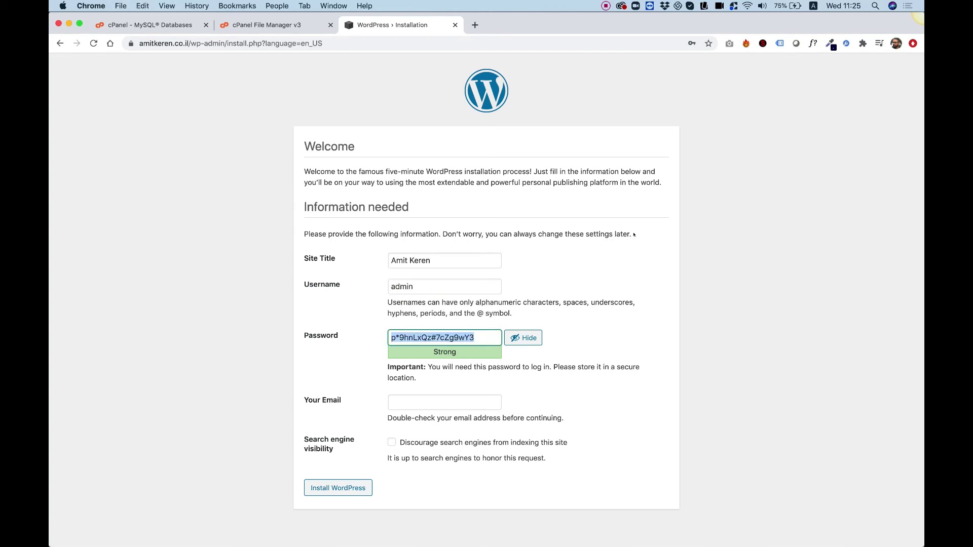
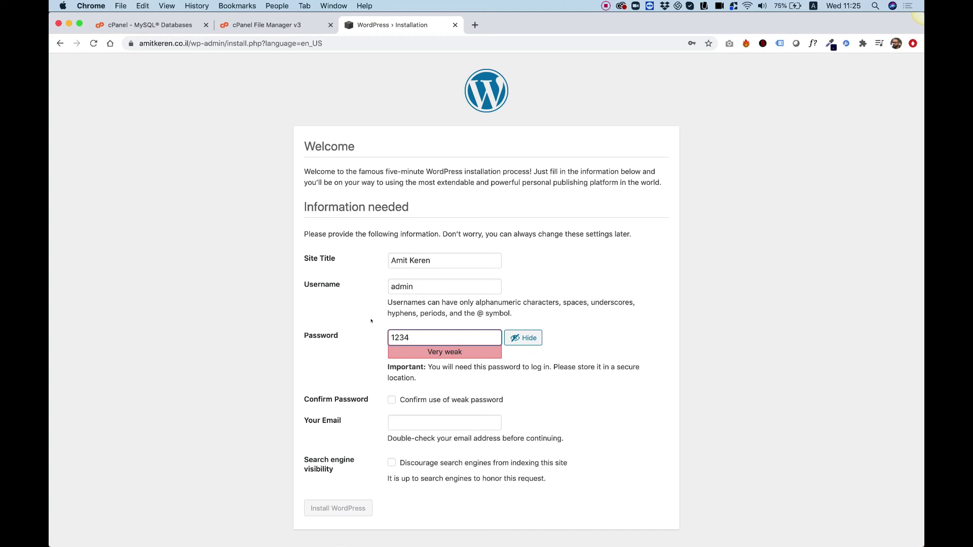
# Enter a confirmed weak password and the saved email address, then install WordPress.
pyautogui.click(390, 401)
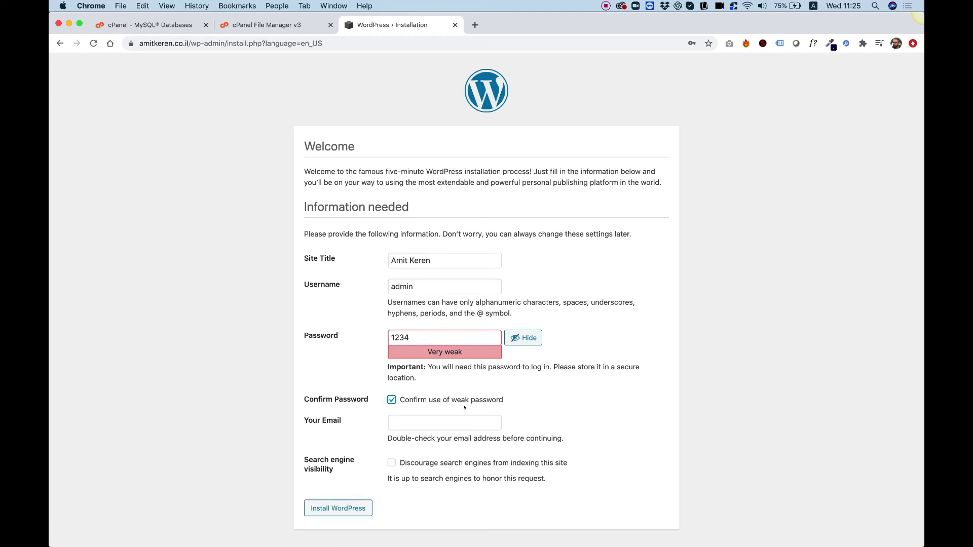
pyautogui.click(423, 421)
pyautogui.write('k')
pyautogui.press('Down')
pyautogui.press('Return')
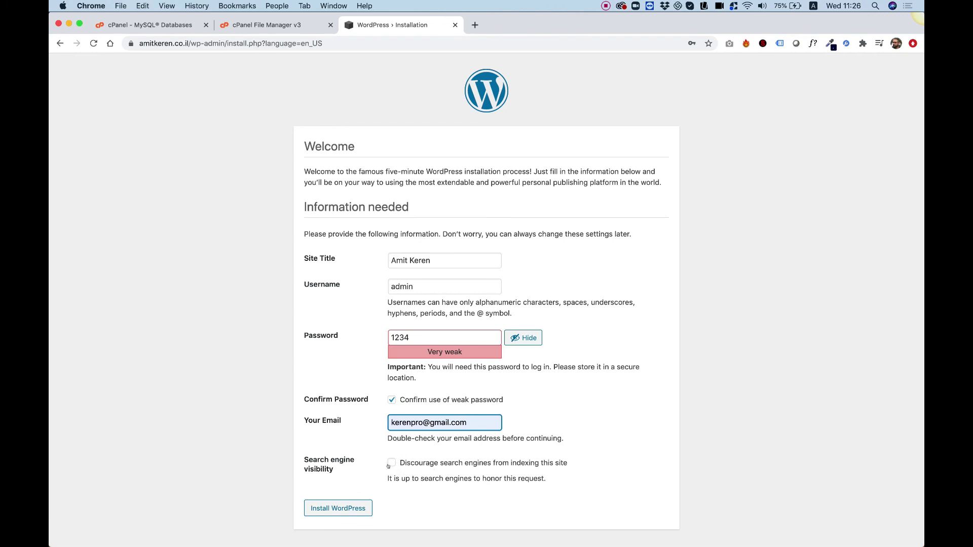
pyautogui.click(334, 507)
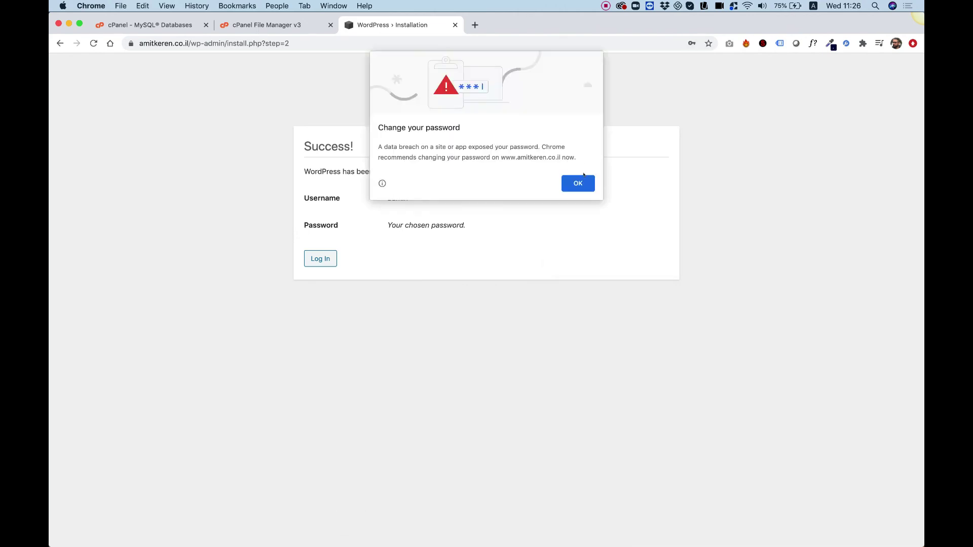
pyautogui.click(582, 177)
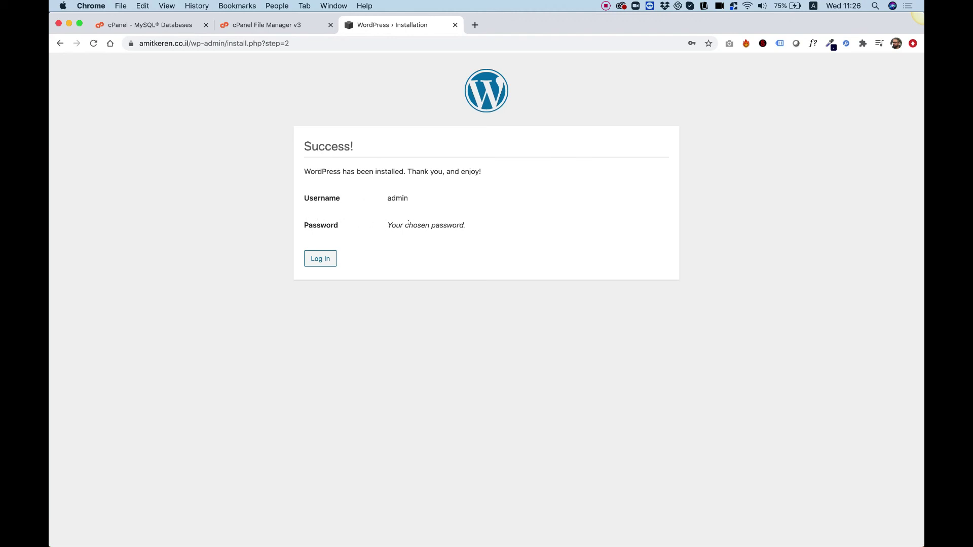
# Proceed from the installation Success page to the WordPress login form.
pyautogui.click(312, 260)
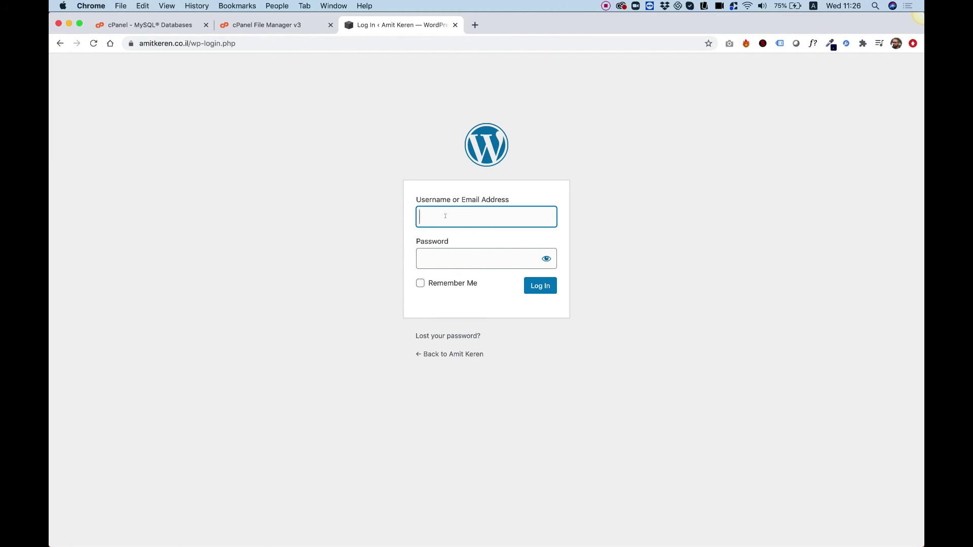
# Log in as admin with the account password and dismiss Chrome's password warning.
pyautogui.write('admin')
pyautogui.click(442, 252)
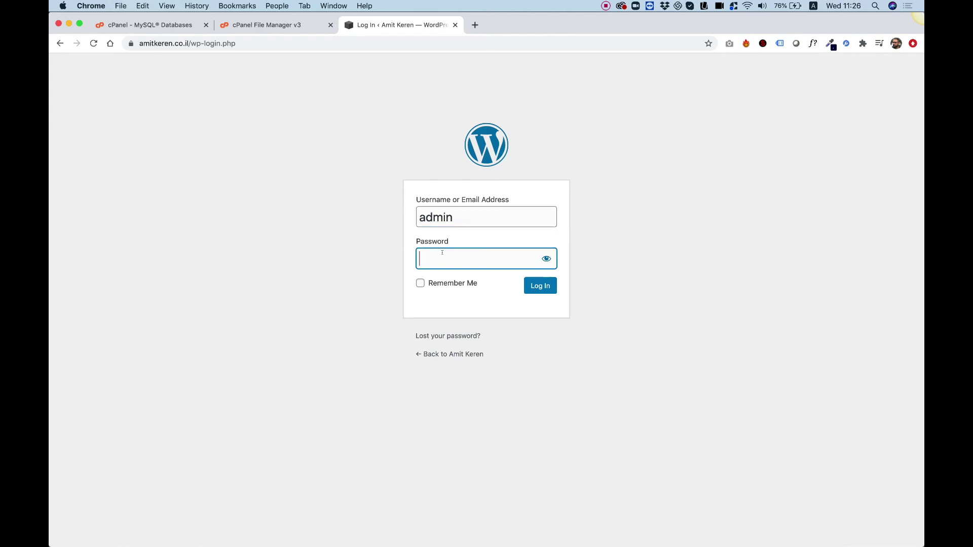
pyautogui.click(547, 259)
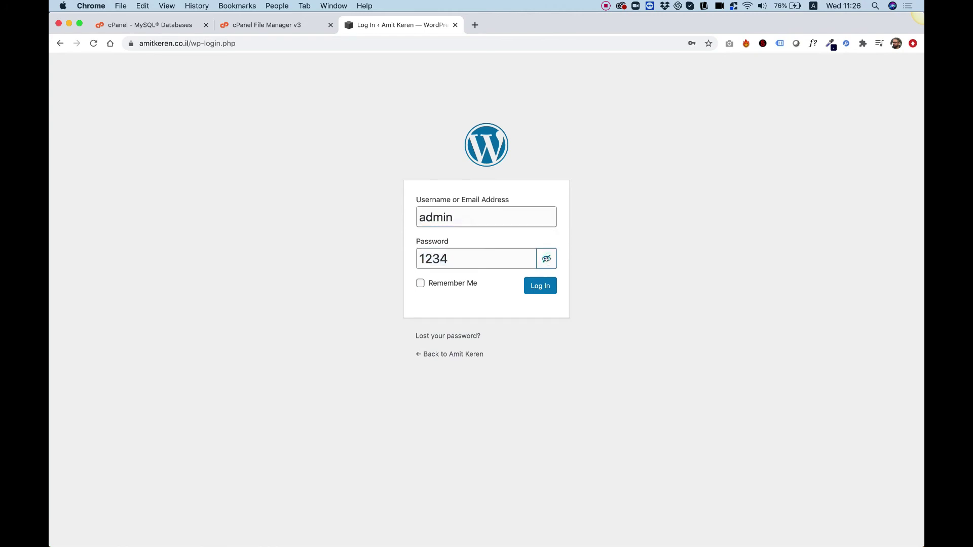
pyautogui.click(546, 259)
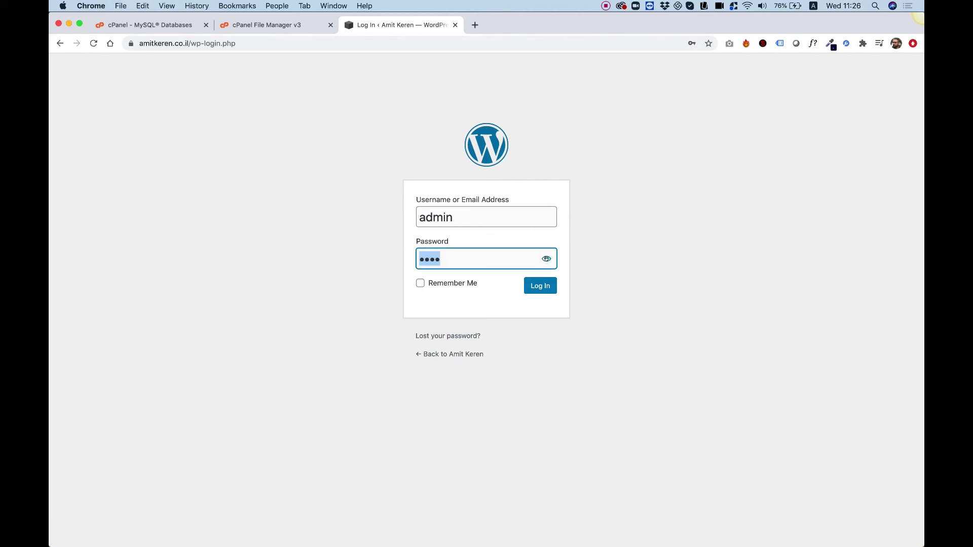
pyautogui.click(538, 286)
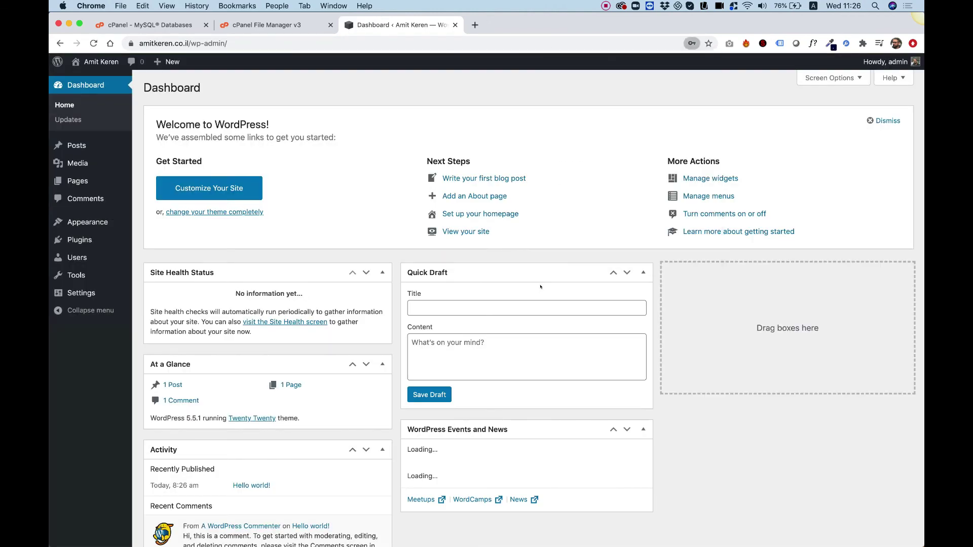
pyautogui.click(582, 182)
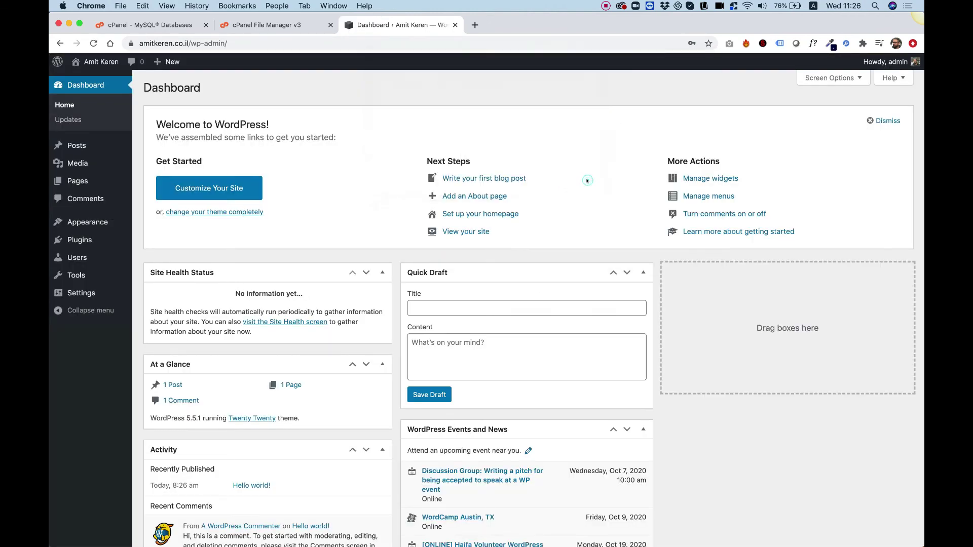